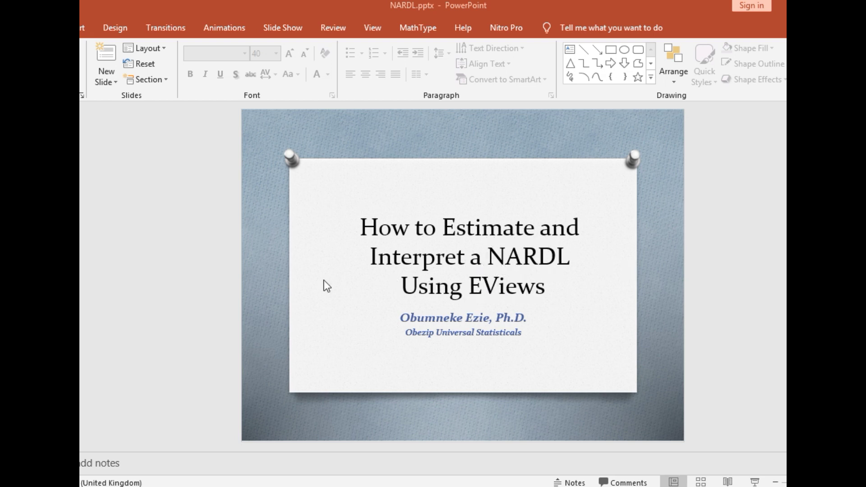
Switch to EViews and examine the data of the cor, ppt and rgdp series one after another
{"action": "left_click", "coordinate": [155, 431]}
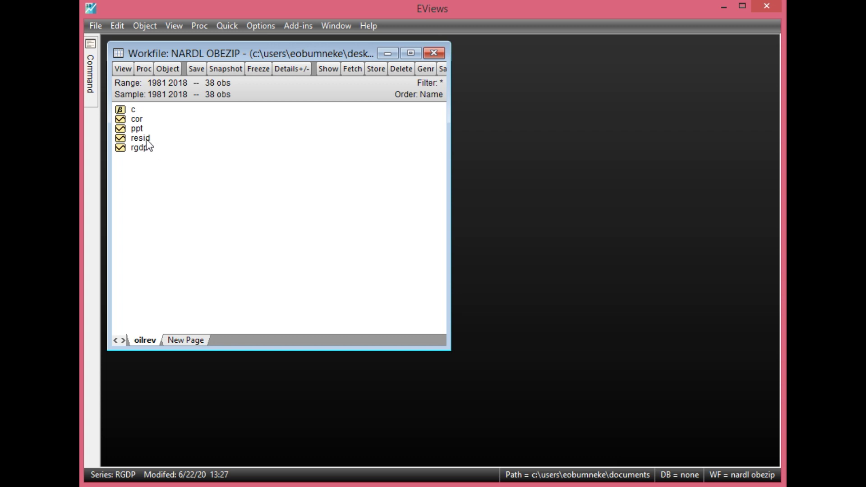
{"action": "double_click", "coordinate": [139, 120]}
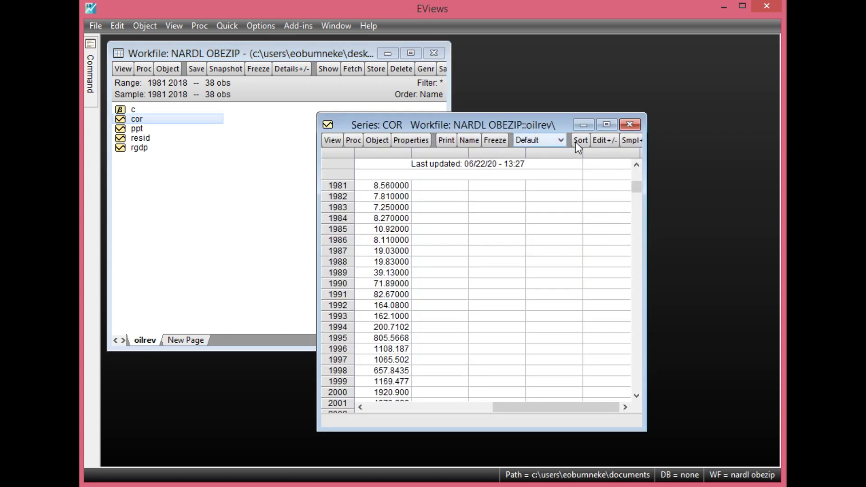
{"action": "left_click", "coordinate": [392, 217]}
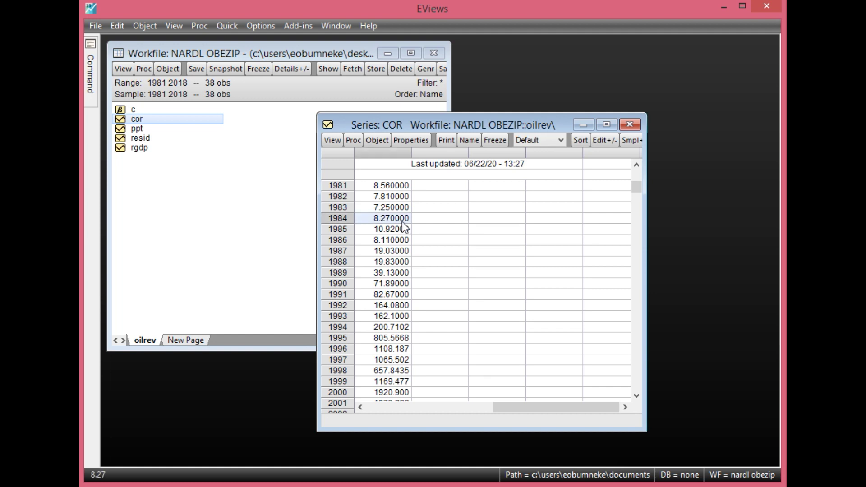
{"action": "scroll", "coordinate": [496, 225], "scroll_direction": "down", "scroll_amount": 2}
{"action": "left_click", "coordinate": [630, 129]}
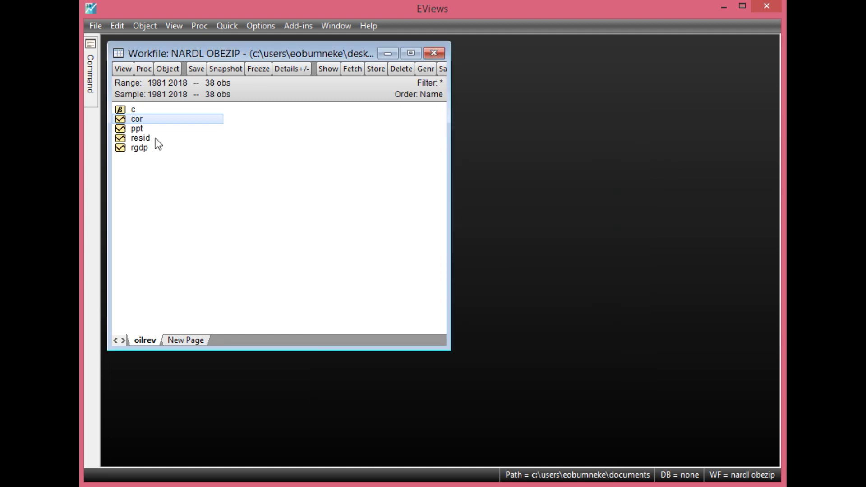
{"action": "double_click", "coordinate": [144, 128]}
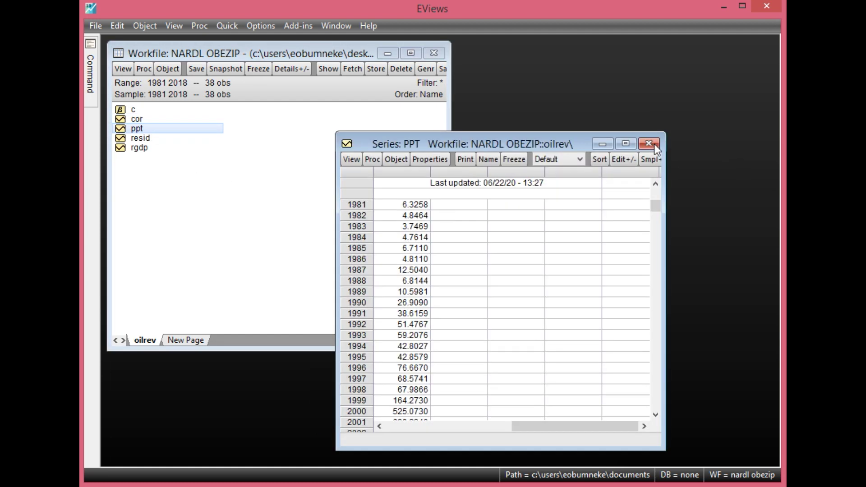
{"action": "left_click", "coordinate": [650, 144]}
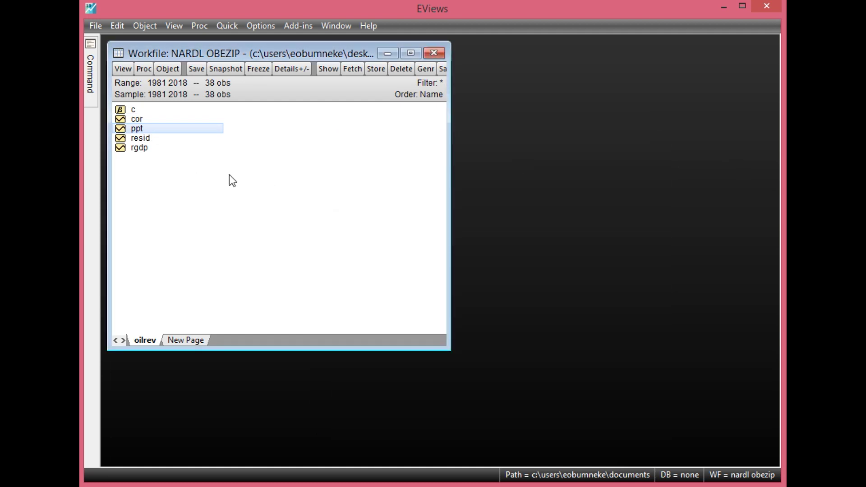
{"action": "double_click", "coordinate": [137, 148]}
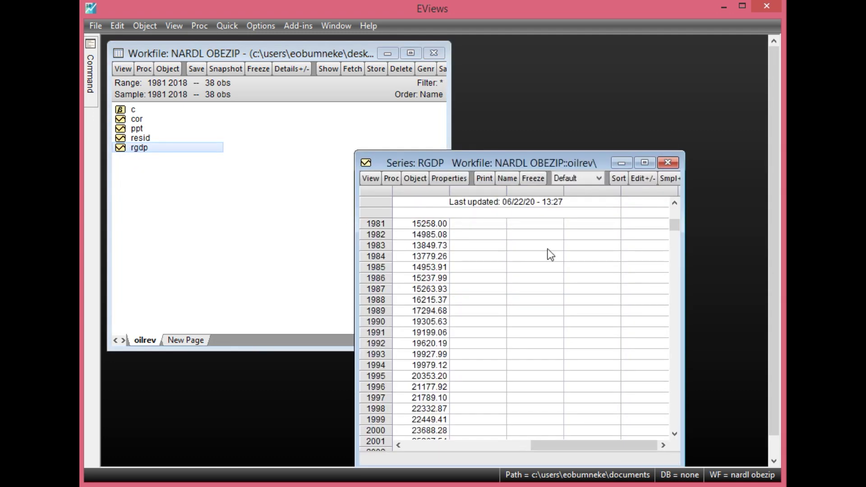
{"action": "left_click", "coordinate": [669, 163]}
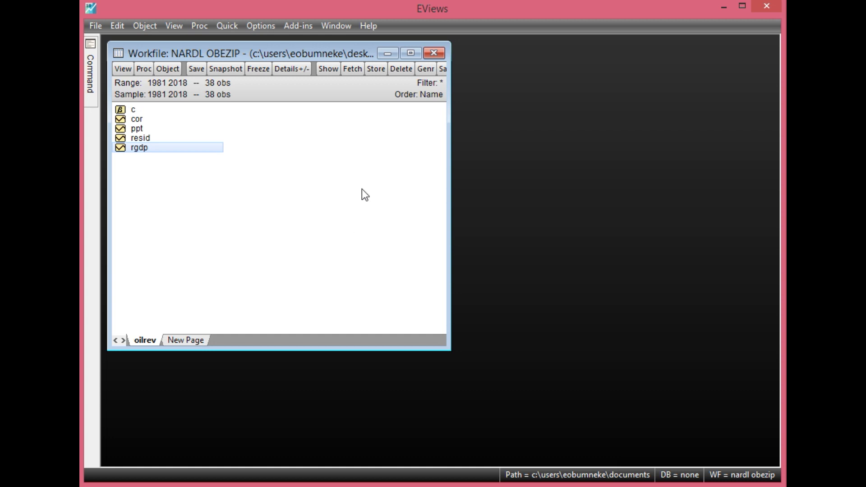
Look up the NARDL equation add-in among the downloadable EViews add-ins and close the list without installing it
{"action": "left_click", "coordinate": [301, 24]}
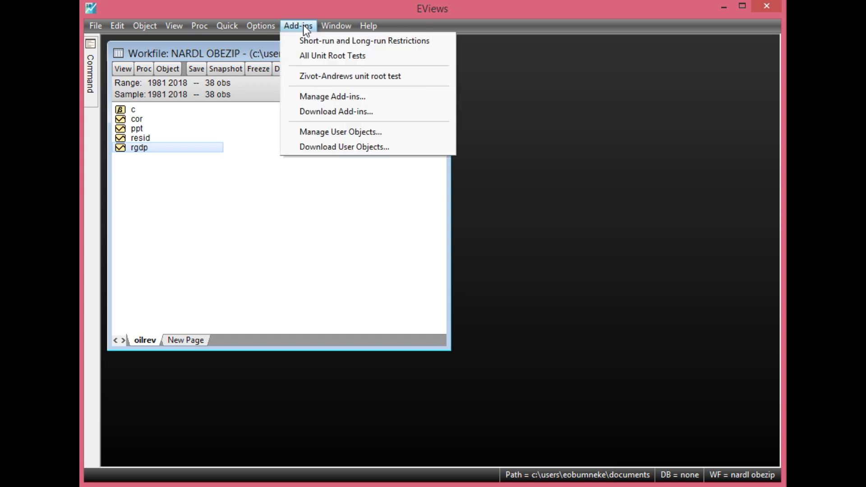
{"action": "left_click", "coordinate": [327, 113]}
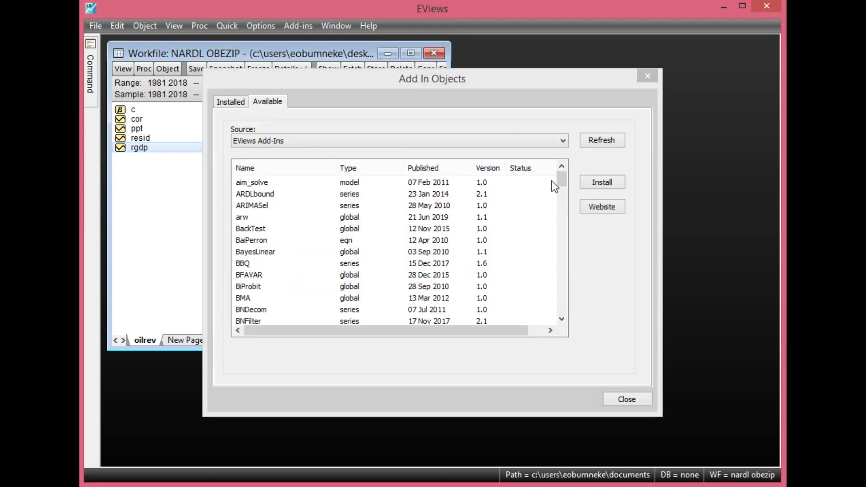
{"action": "left_click_drag", "start_coordinate": [560, 183], "coordinate": [251, 279]}
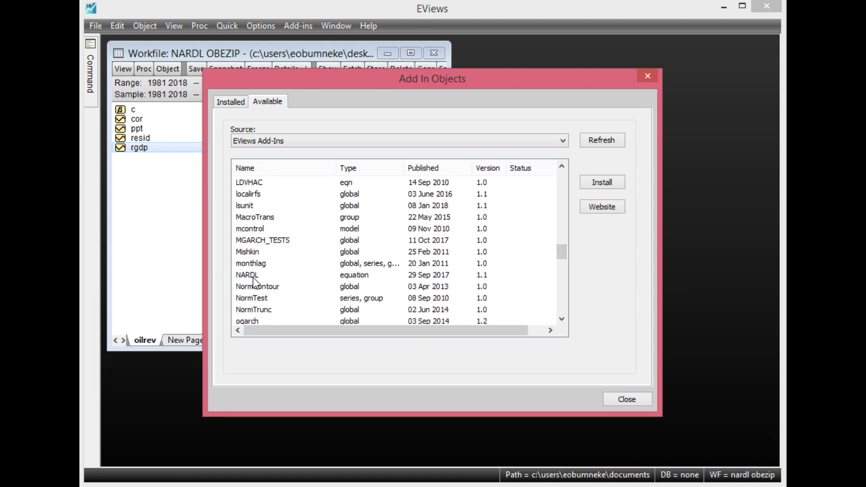
{"action": "left_click", "coordinate": [253, 278]}
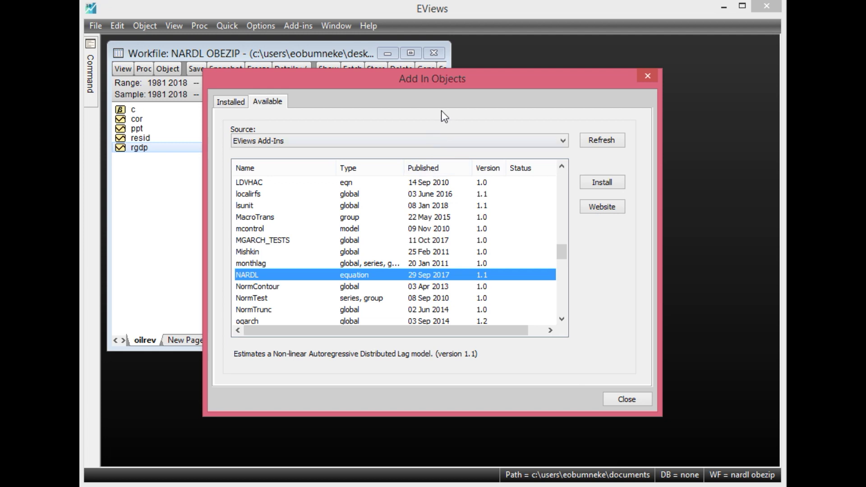
{"action": "left_click", "coordinate": [622, 398]}
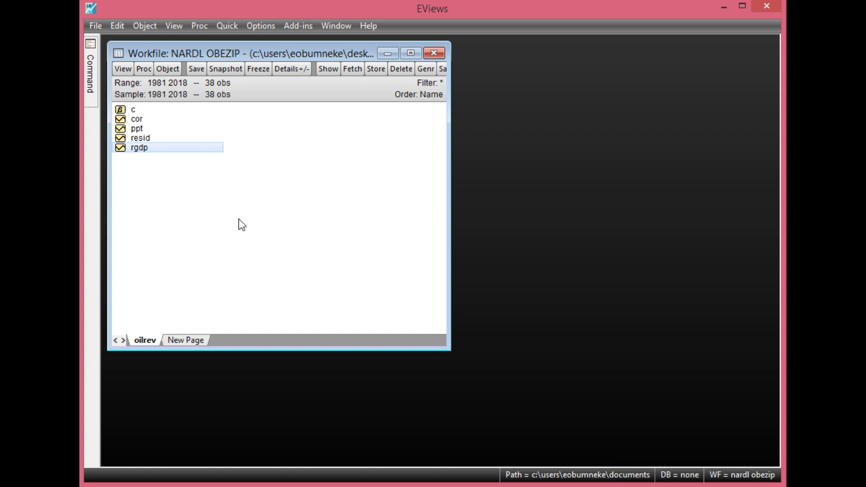
Specify a new equation as rgdp c cor ppt with the ARDL - Auto-regressive Distributed Lag Models method
{"action": "left_click", "coordinate": [224, 32]}
{"action": "left_click", "coordinate": [254, 156]}
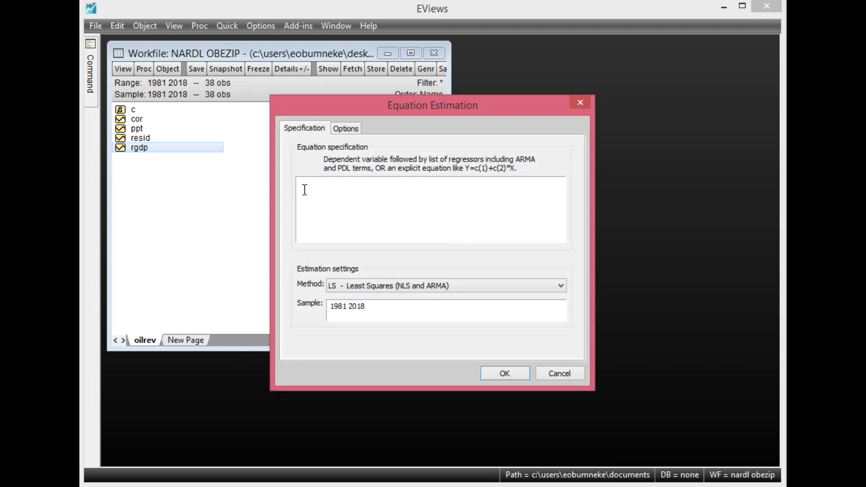
{"action": "type", "text": "rgdp c cor ppt"}
{"action": "left_click", "coordinate": [356, 182]}
{"action": "left_click", "coordinate": [563, 289]}
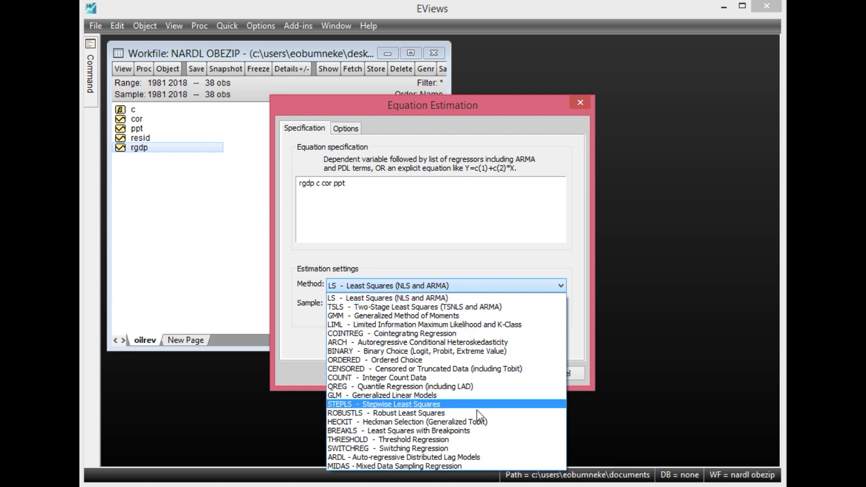
{"action": "left_click", "coordinate": [461, 454]}
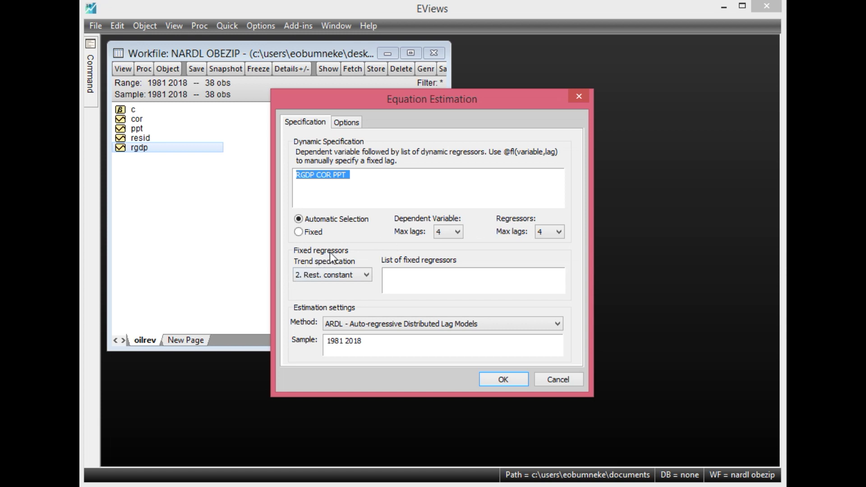
{"action": "left_click", "coordinate": [368, 278]}
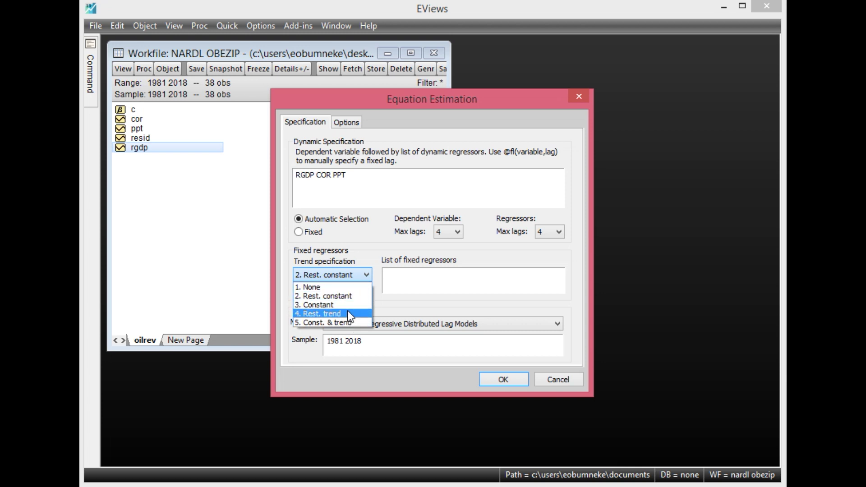
{"action": "left_click", "coordinate": [351, 322]}
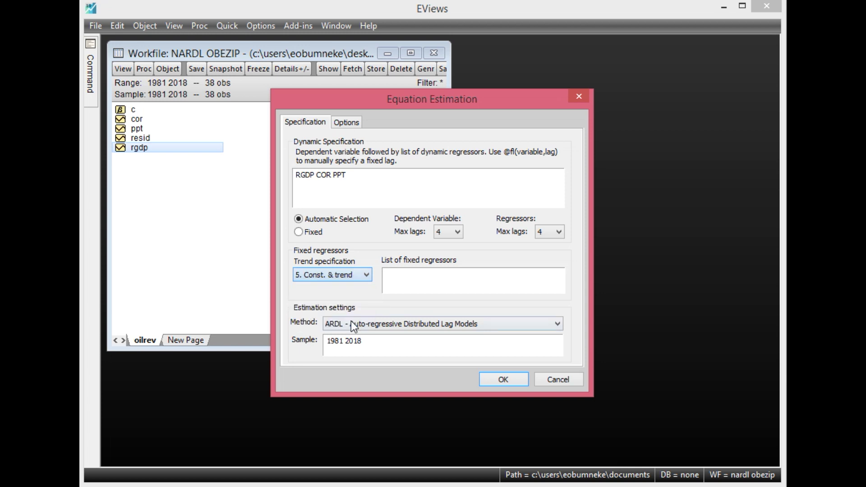
{"action": "left_click", "coordinate": [497, 380]}
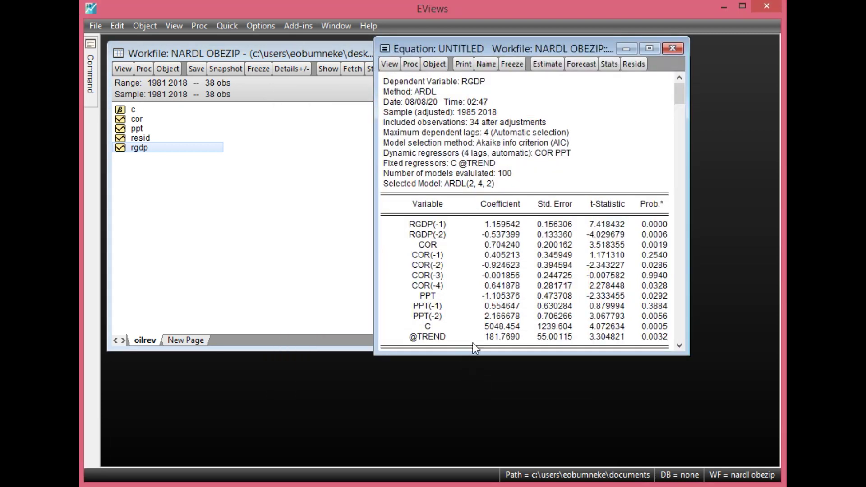
{"action": "left_click", "coordinate": [656, 336]}
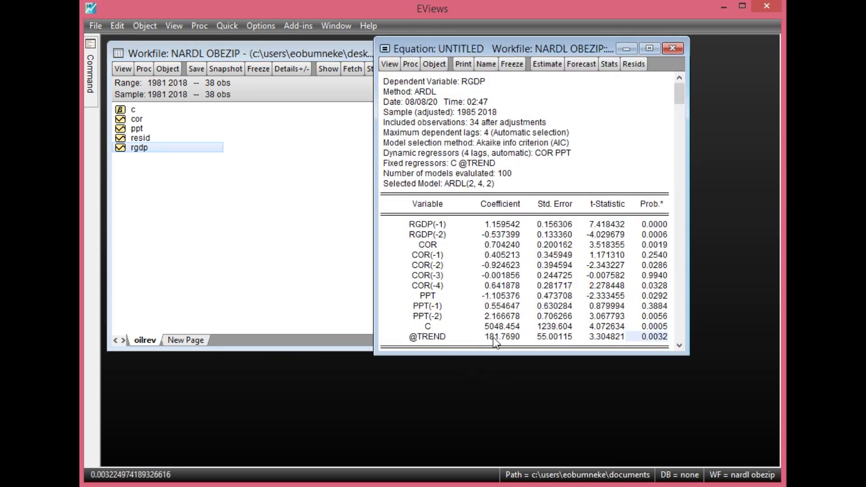
{"action": "left_click_drag", "start_coordinate": [441, 327], "coordinate": [656, 339]}
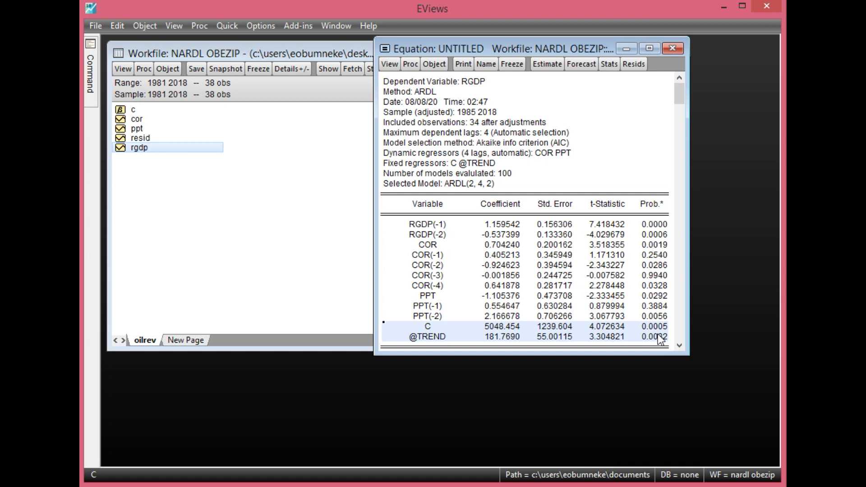
{"action": "left_click", "coordinate": [658, 328]}
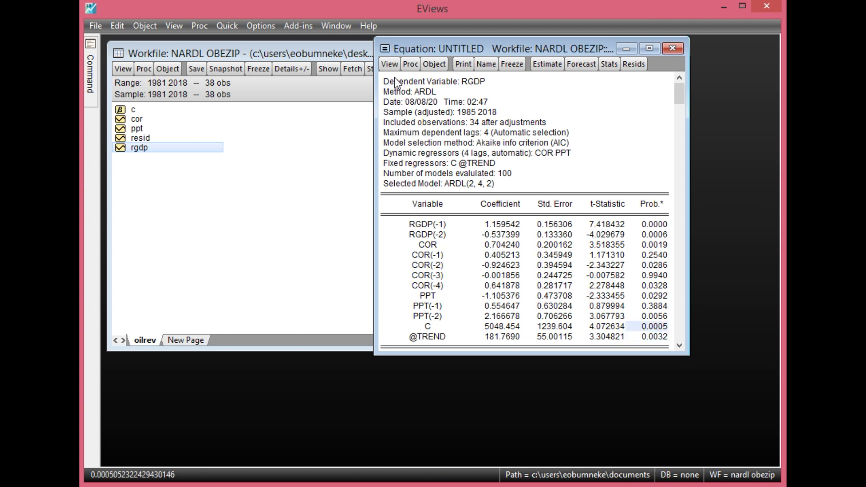
Add an attribute named asyvars with the value cor ppt to the estimated equation's label
{"action": "left_click", "coordinate": [388, 65]}
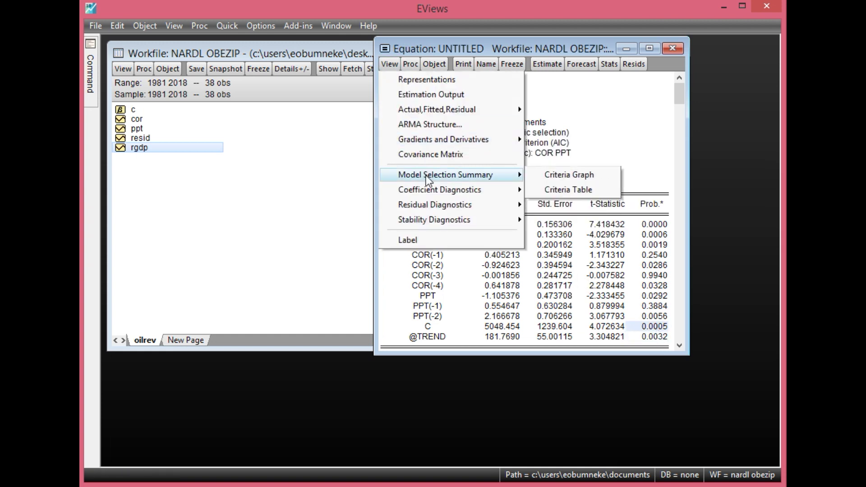
{"action": "left_click", "coordinate": [411, 242]}
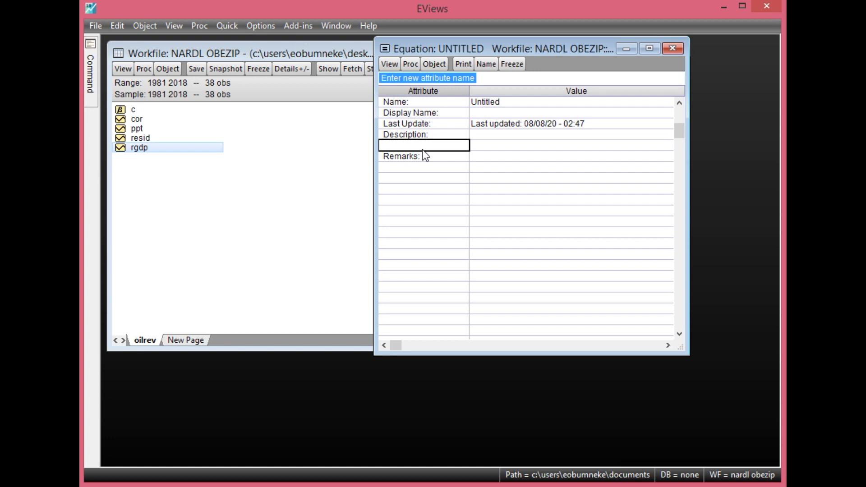
{"action": "type", "text": "asyv"}
{"action": "type", "text": "ars"}
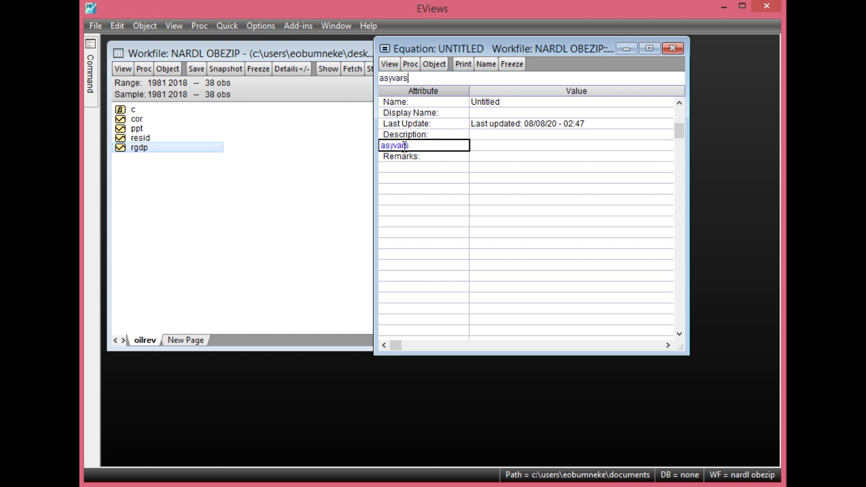
{"action": "left_click", "coordinate": [519, 147]}
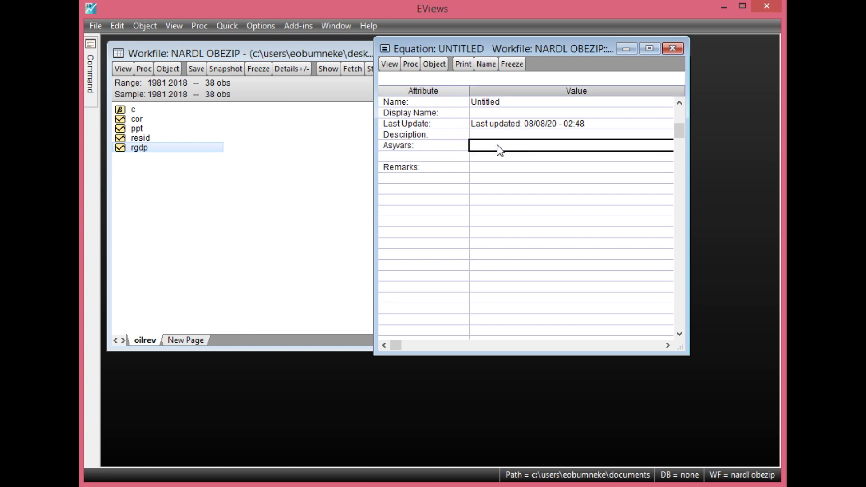
{"action": "type", "text": "cor ppt"}
{"action": "left_click", "coordinate": [521, 164]}
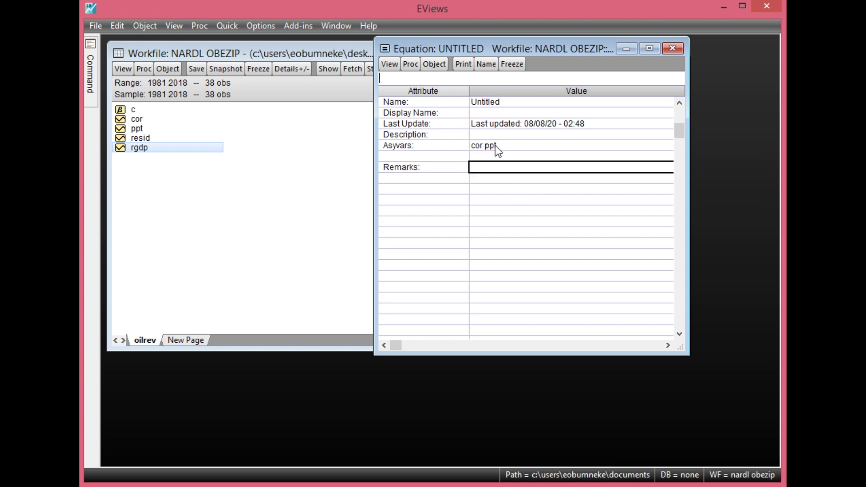
{"action": "left_click", "coordinate": [496, 147]}
{"action": "left_click", "coordinate": [513, 157]}
{"action": "left_click", "coordinate": [522, 170]}
Run the Make Nonlinear ARDL add-in on the labelled equation
{"action": "left_click_drag", "start_coordinate": [544, 48], "coordinate": [532, 83]}
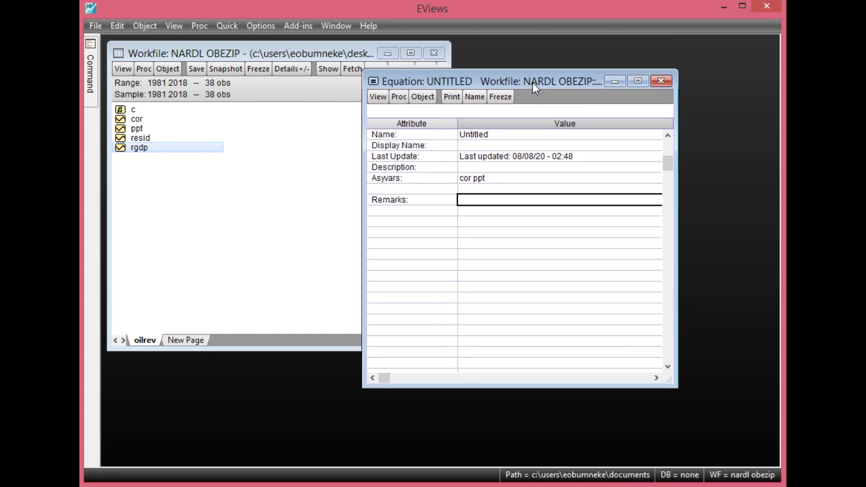
{"action": "left_click", "coordinate": [302, 29]}
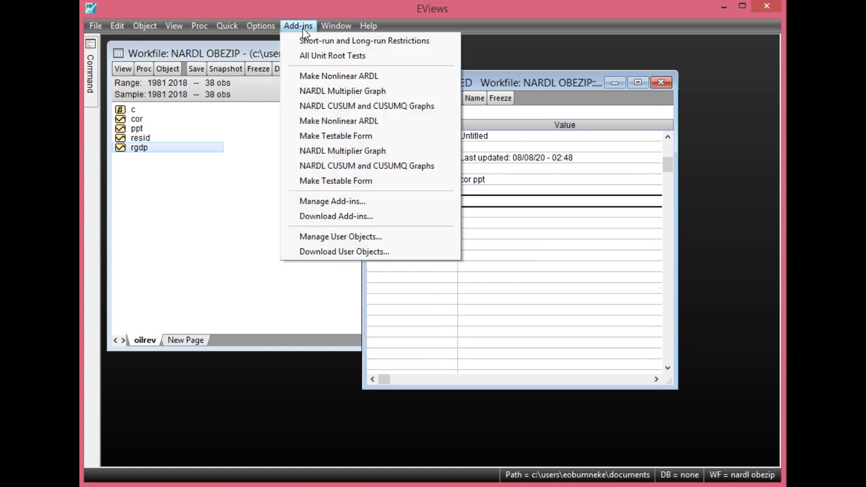
{"action": "left_click", "coordinate": [317, 81]}
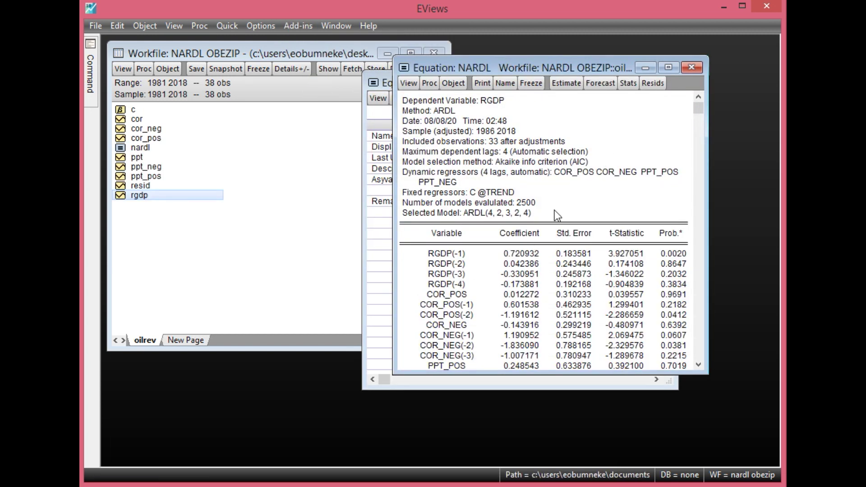
Examine the positive and negative COR and PPT terms and their lags in the NARDL estimation output
{"action": "left_click", "coordinate": [507, 253]}
{"action": "scroll", "coordinate": [496, 252], "scroll_direction": "down", "scroll_amount": 3}
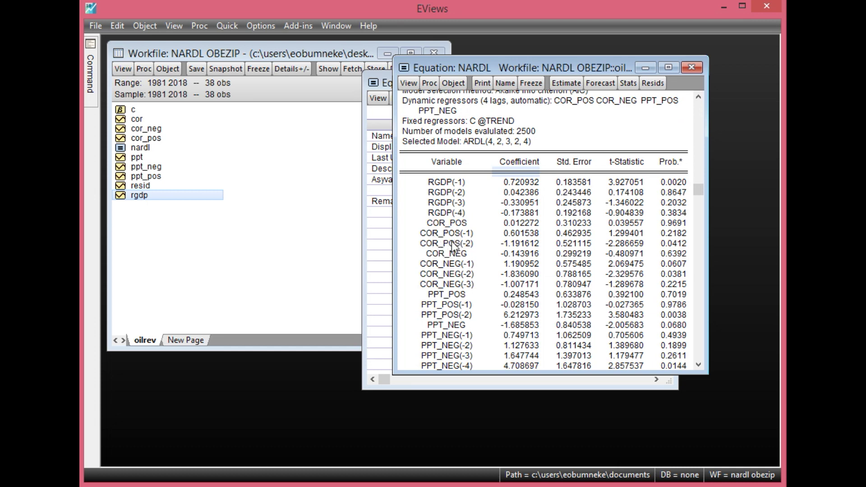
{"action": "left_click_drag", "start_coordinate": [455, 239], "coordinate": [466, 285]}
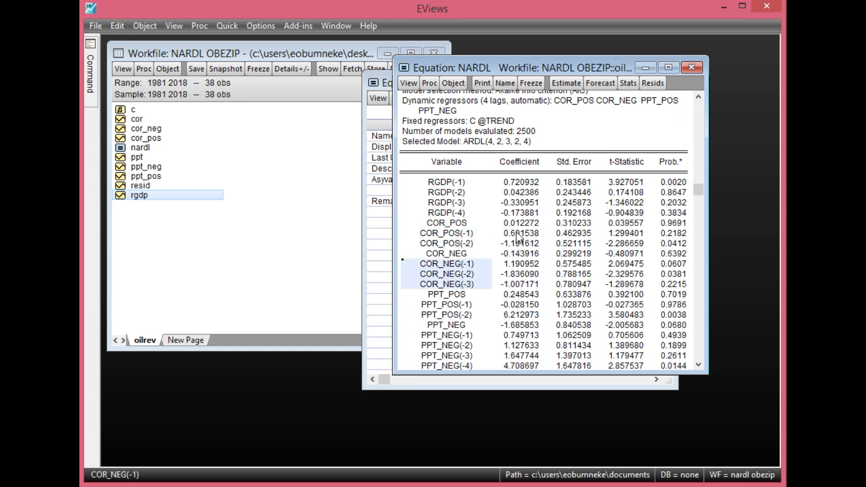
{"action": "left_click_drag", "start_coordinate": [517, 234], "coordinate": [518, 248]}
{"action": "left_click", "coordinate": [457, 235]}
{"action": "left_click", "coordinate": [463, 258]}
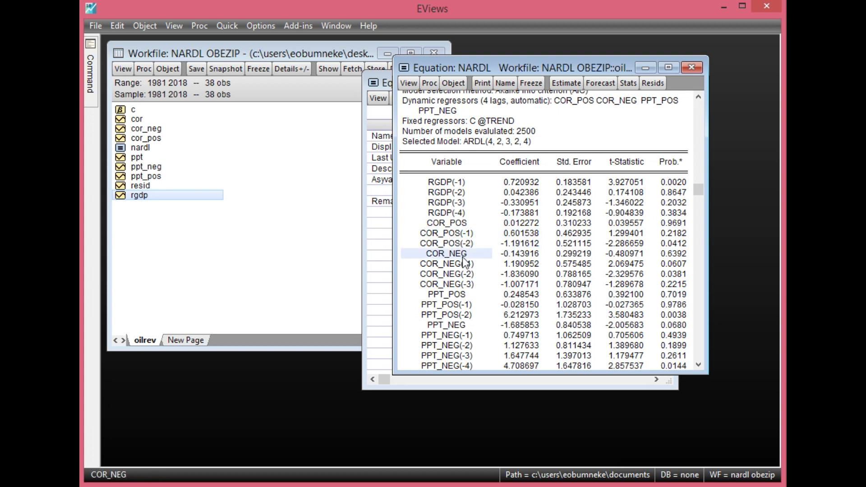
{"action": "scroll", "coordinate": [465, 262], "scroll_direction": "down", "scroll_amount": 1}
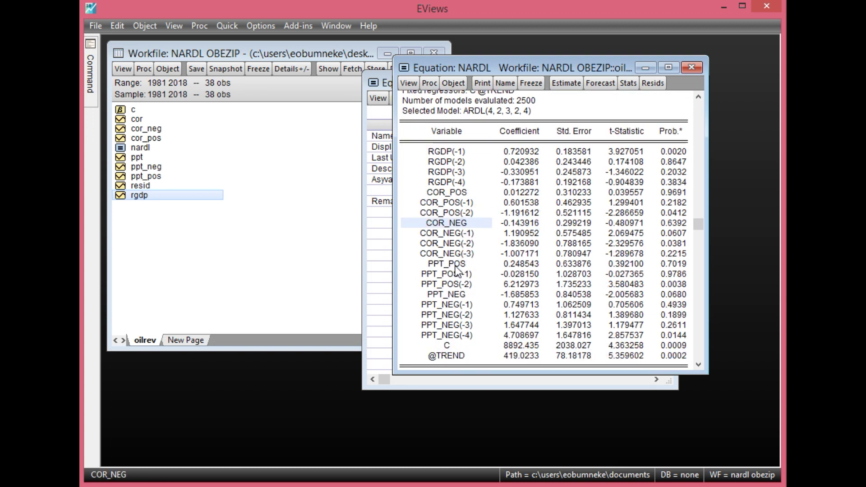
{"action": "left_click", "coordinate": [456, 265]}
{"action": "left_click", "coordinate": [465, 295]}
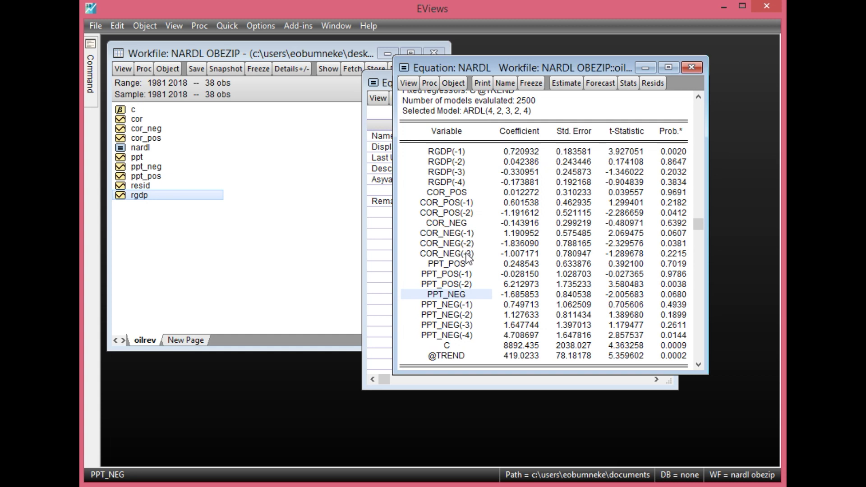
Display the NARDL equation's Error Correction Form and widen its window to show the full F-Bounds Test table
{"action": "left_click", "coordinate": [410, 85]}
{"action": "mouse_move", "coordinate": [448, 208]}
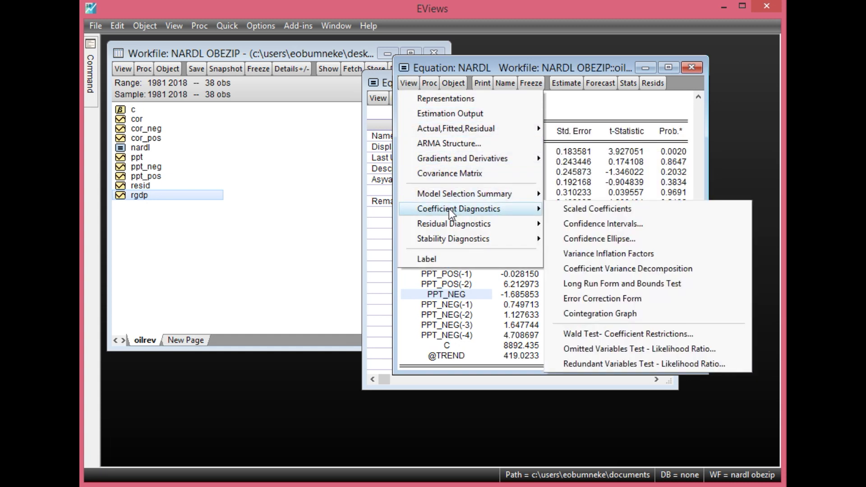
{"action": "left_click", "coordinate": [622, 300]}
{"action": "scroll", "coordinate": [489, 273], "scroll_direction": "down", "scroll_amount": 5}
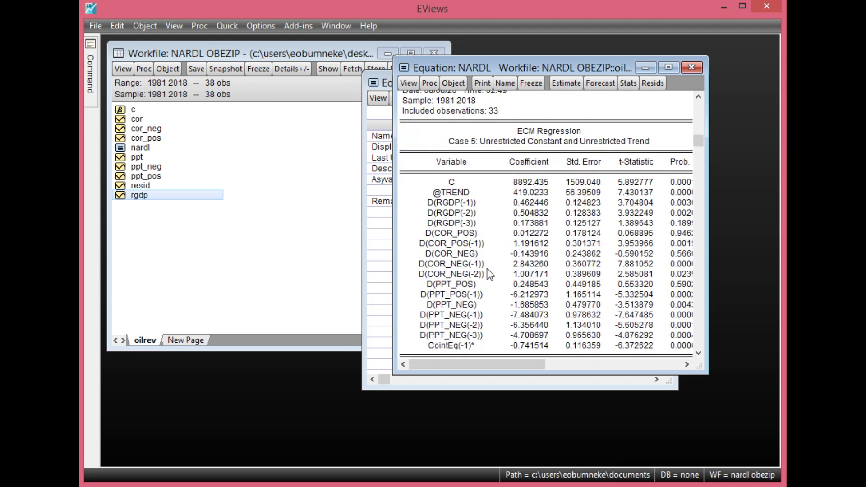
{"action": "scroll", "coordinate": [490, 274], "scroll_direction": "down", "scroll_amount": 5}
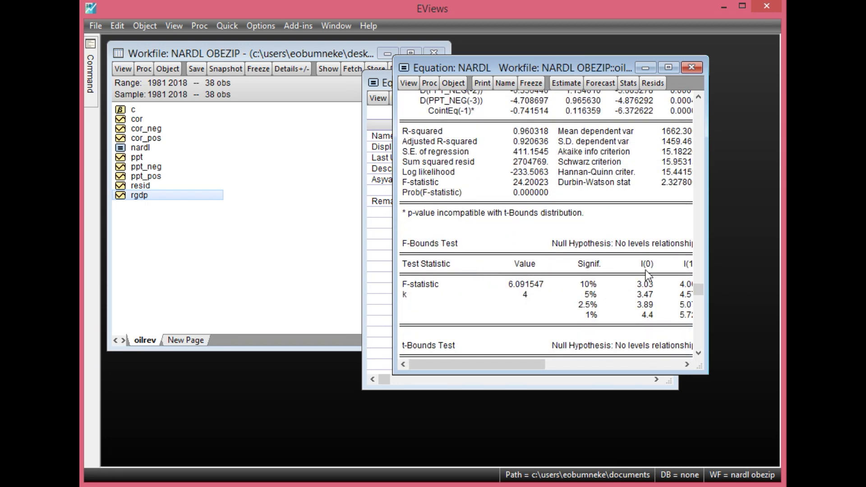
{"action": "left_click_drag", "start_coordinate": [708, 266], "coordinate": [734, 263]}
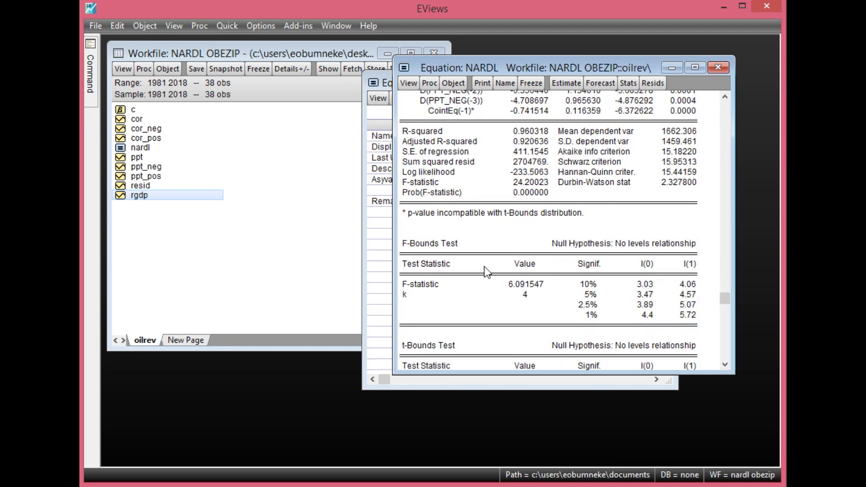
Compare the F-Bounds Test's F-statistic with the I(0) and I(1) critical values at the 5% level
{"action": "left_click_drag", "start_coordinate": [453, 250], "coordinate": [626, 317]}
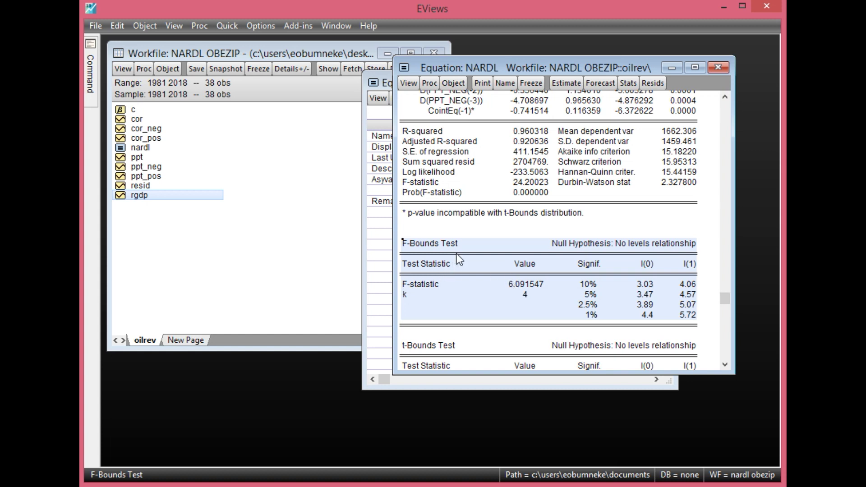
{"action": "left_click", "coordinate": [507, 288]}
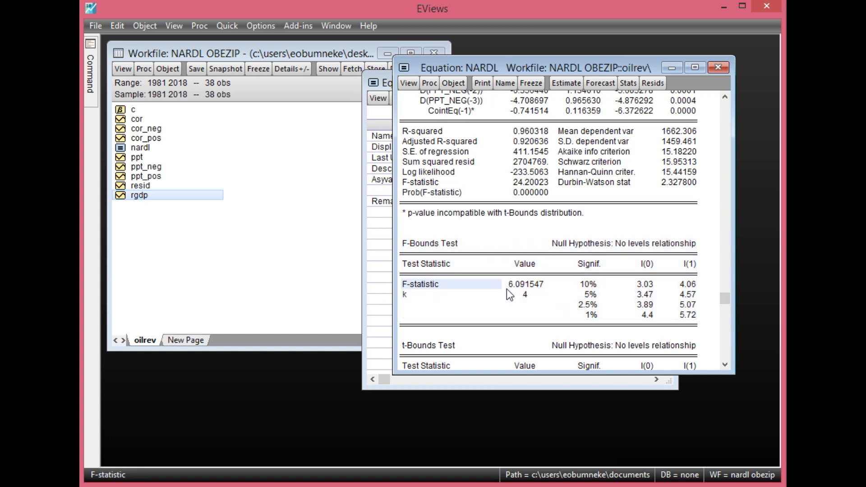
{"action": "left_click", "coordinate": [525, 288]}
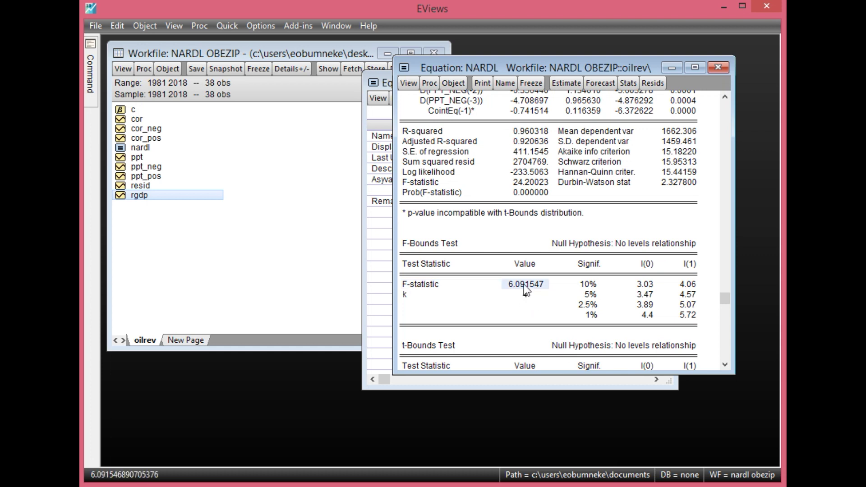
{"action": "left_click", "coordinate": [649, 295]}
{"action": "left_click", "coordinate": [678, 295]}
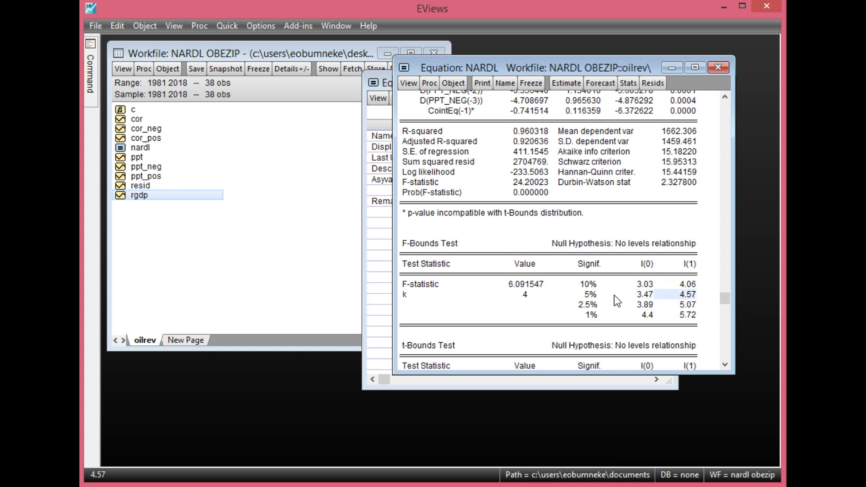
{"action": "key", "text": "Left"}
{"action": "key", "text": "Left"}
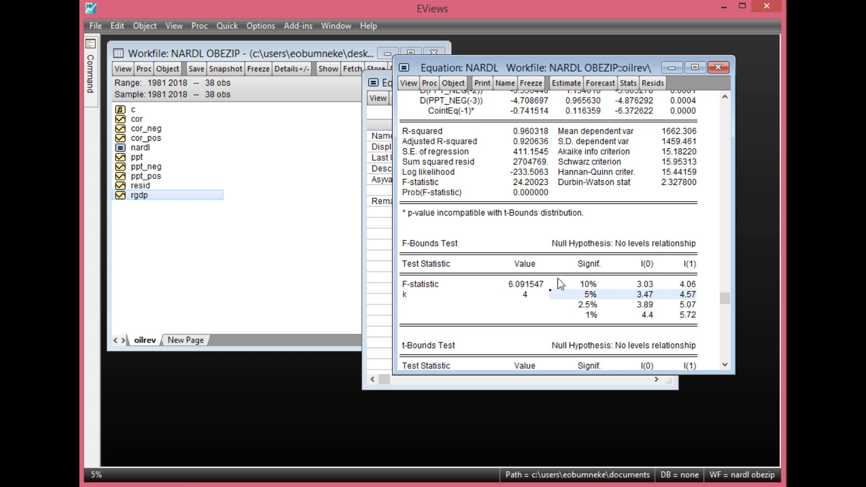
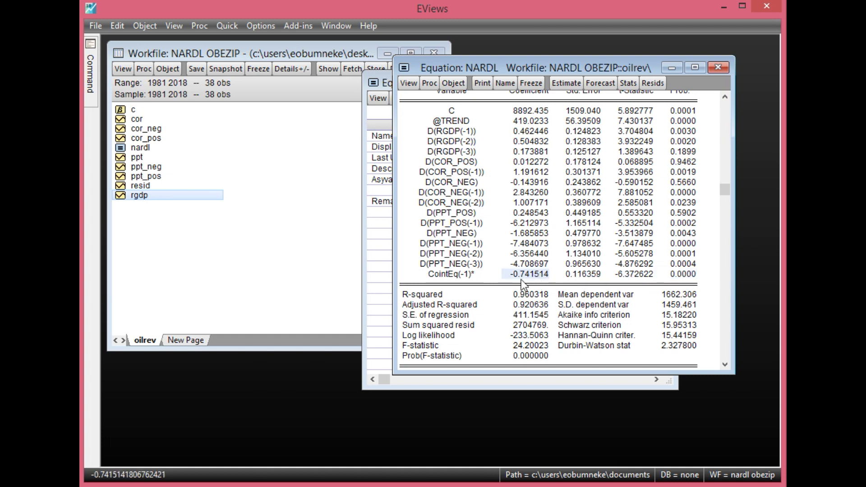
Check the coefficient and probability of the CointEq(-1) term in the ECM regression
{"action": "left_click", "coordinate": [680, 274]}
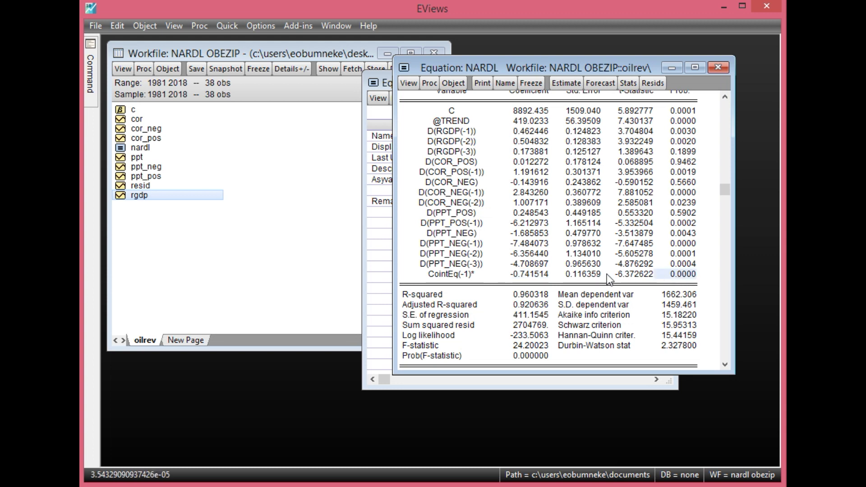
{"action": "left_click", "coordinate": [532, 275]}
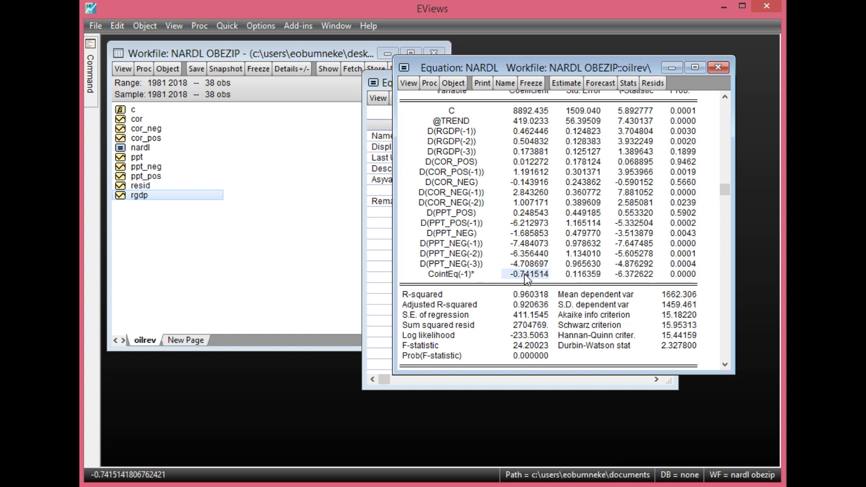
{"action": "key", "text": "Right"}
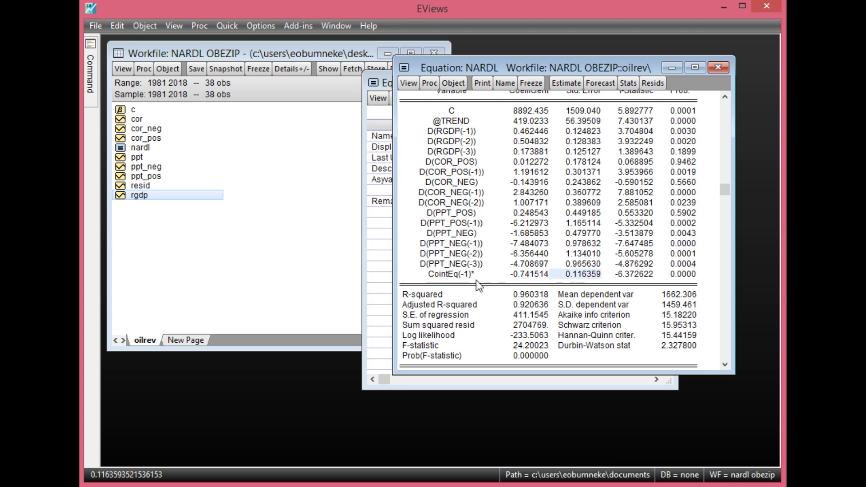
Review the ECM regression's R-squared, F-statistic and Prob(F-statistic), and look back over its short-run coefficients
{"action": "left_click", "coordinate": [512, 294]}
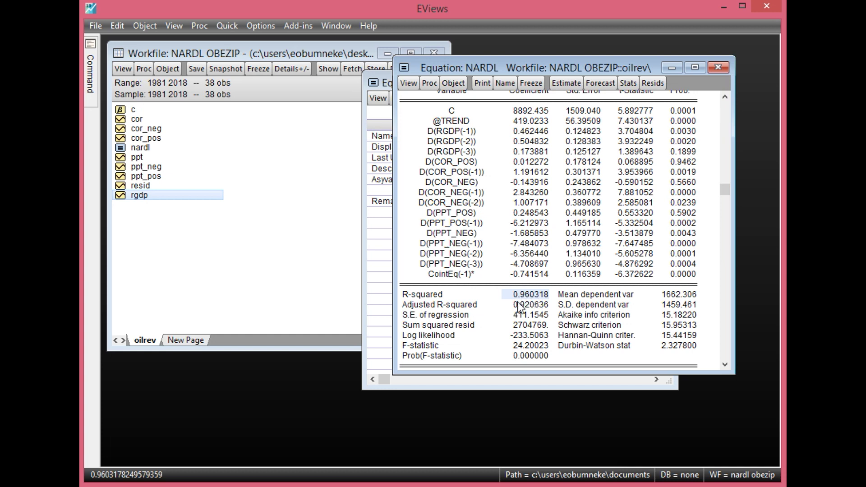
{"action": "scroll", "coordinate": [514, 314], "scroll_direction": "down", "scroll_amount": 2}
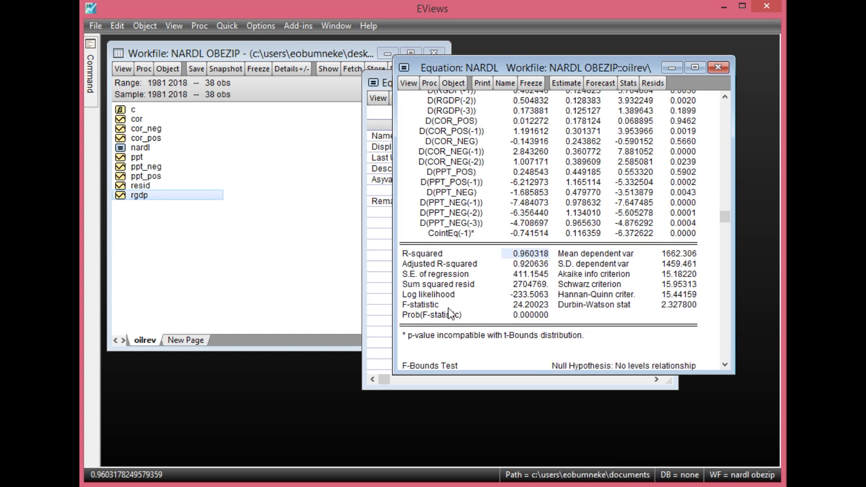
{"action": "left_click", "coordinate": [449, 308]}
{"action": "left_click", "coordinate": [529, 314]}
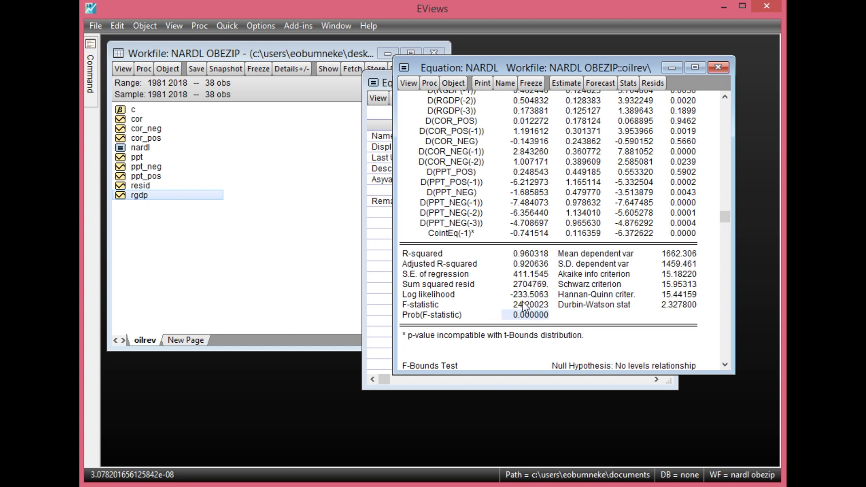
{"action": "scroll", "coordinate": [522, 311], "scroll_direction": "up", "scroll_amount": 3}
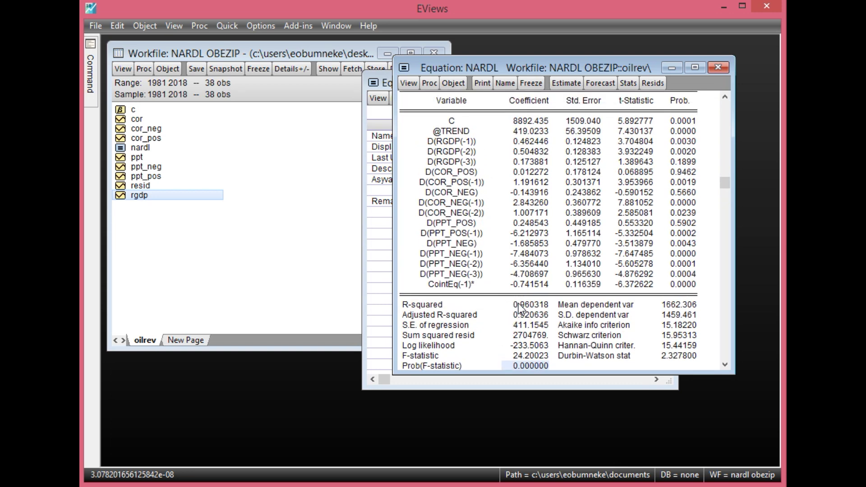
{"action": "scroll", "coordinate": [521, 308], "scroll_direction": "up", "scroll_amount": 1}
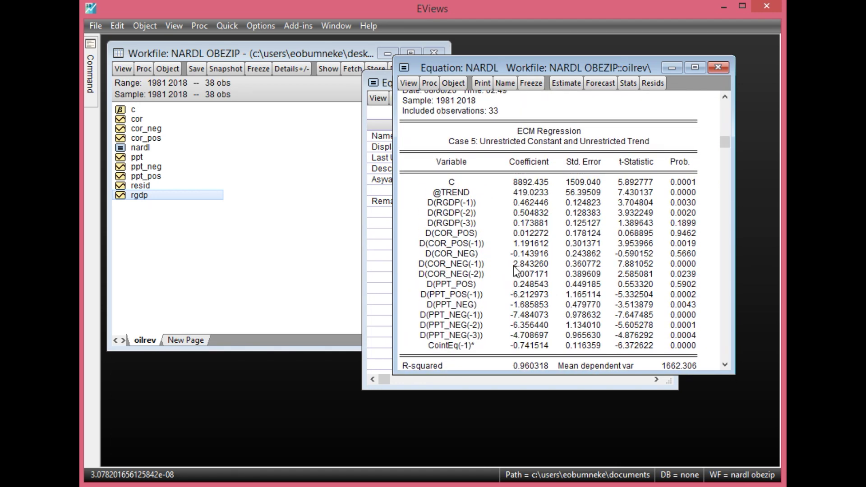
{"action": "scroll", "coordinate": [519, 273], "scroll_direction": "up", "scroll_amount": 1}
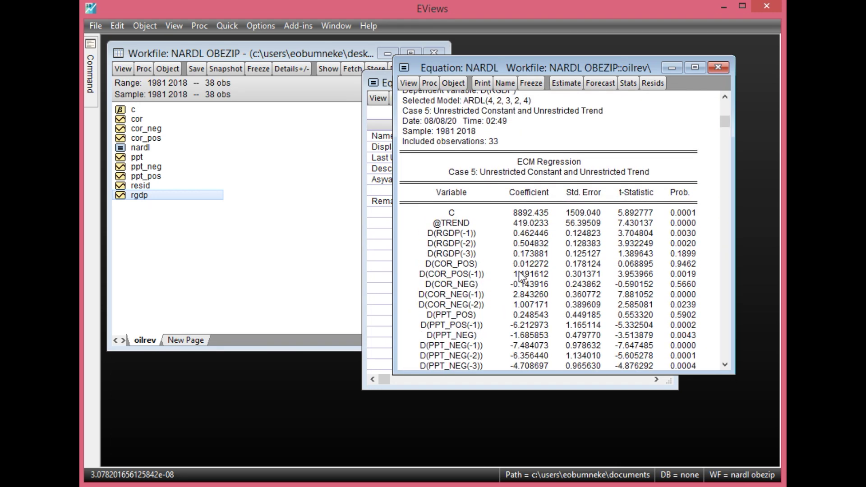
Run the Long Run Form and Bounds Test on the NARDL equation and locate its F-Bounds Test table
{"action": "left_click", "coordinate": [409, 83]}
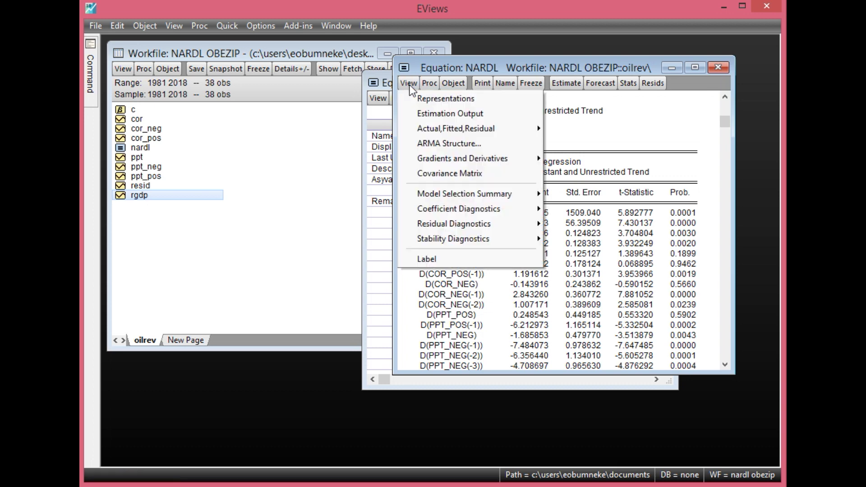
{"action": "mouse_move", "coordinate": [442, 215]}
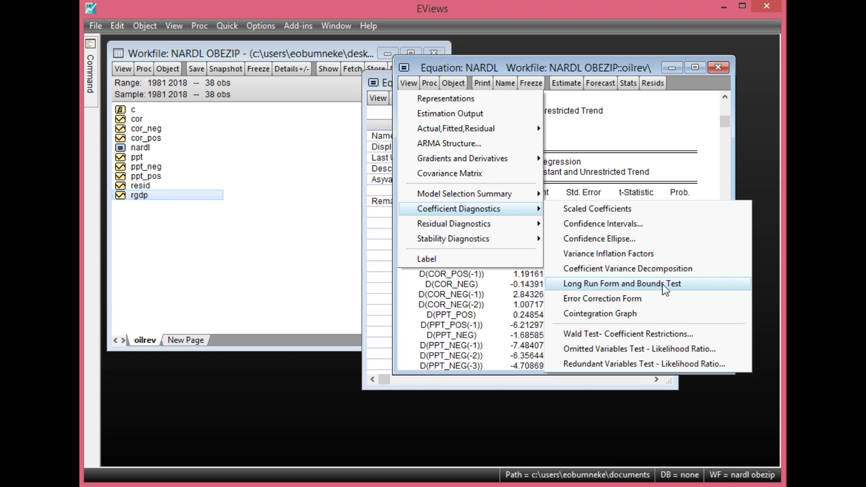
{"action": "left_click", "coordinate": [628, 284]}
{"action": "scroll", "coordinate": [483, 274], "scroll_direction": "down", "scroll_amount": 4}
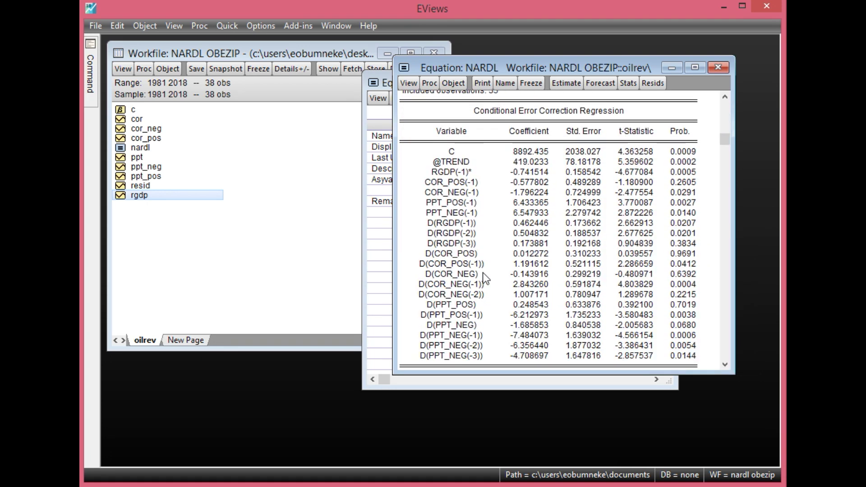
{"action": "scroll", "coordinate": [482, 272], "scroll_direction": "down", "scroll_amount": 10}
{"action": "scroll", "coordinate": [482, 272], "scroll_direction": "up", "scroll_amount": 2}
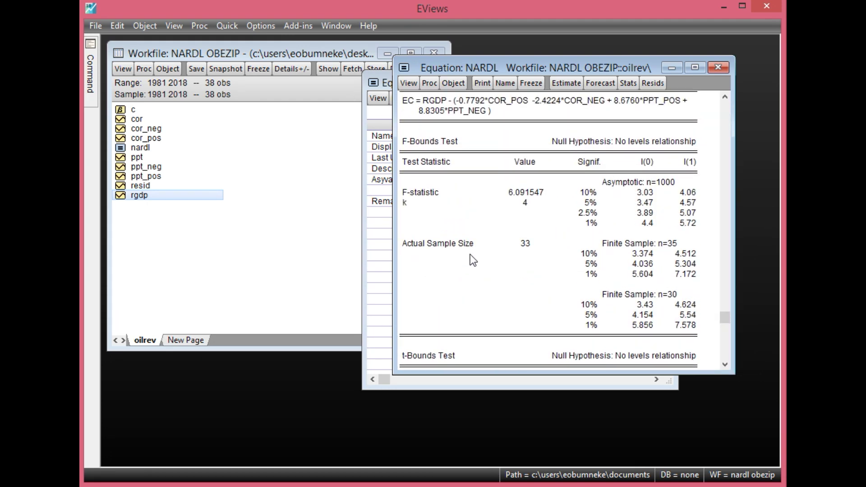
{"action": "scroll", "coordinate": [470, 254], "scroll_direction": "up", "scroll_amount": 1}
{"action": "left_click_drag", "start_coordinate": [435, 164], "coordinate": [680, 253]}
Examine the positive and negative COR and PPT terms in the Levels Equation table
{"action": "scroll", "coordinate": [571, 239], "scroll_direction": "up", "scroll_amount": 5}
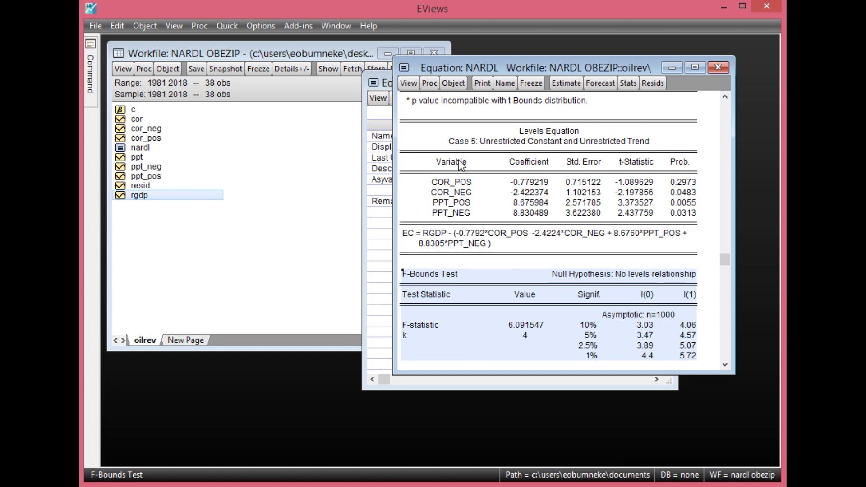
{"action": "left_click_drag", "start_coordinate": [443, 182], "coordinate": [629, 208]}
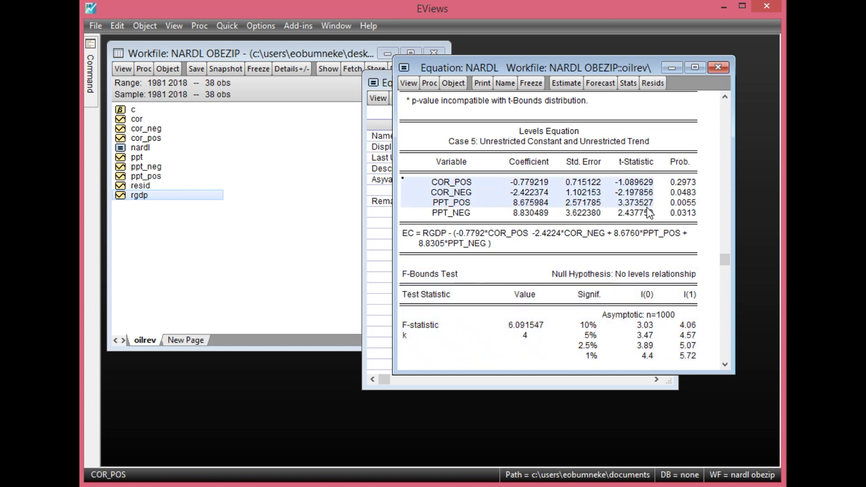
{"action": "left_click", "coordinate": [472, 212]}
{"action": "left_click", "coordinate": [463, 183]}
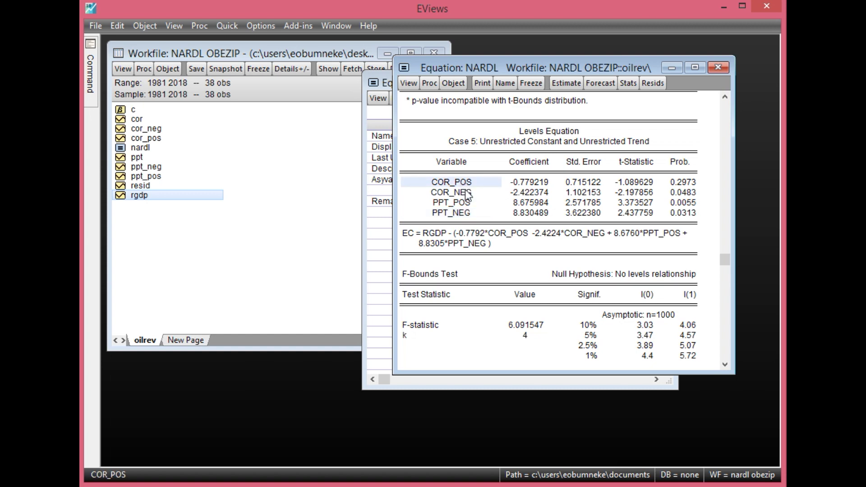
{"action": "left_click", "coordinate": [467, 195]}
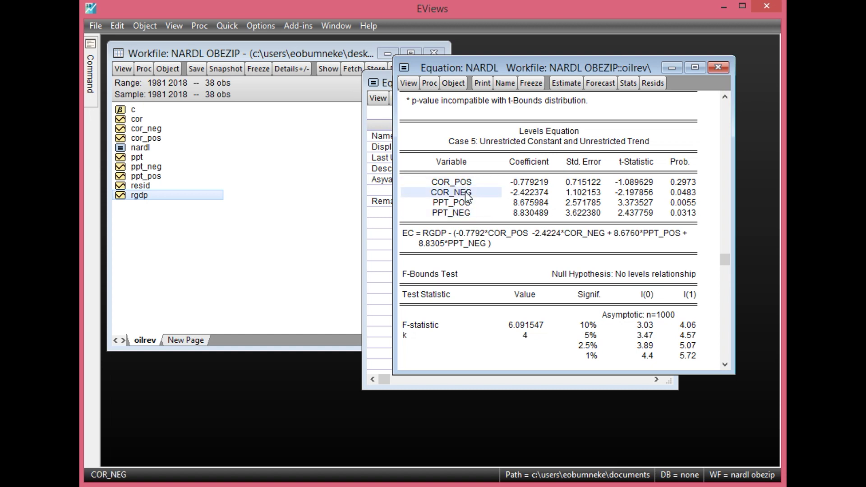
Compare the long-run probabilities of COR_POS and COR_NEG, and read the COR_POS coefficient in the Levels Equation
{"action": "left_click", "coordinate": [672, 184]}
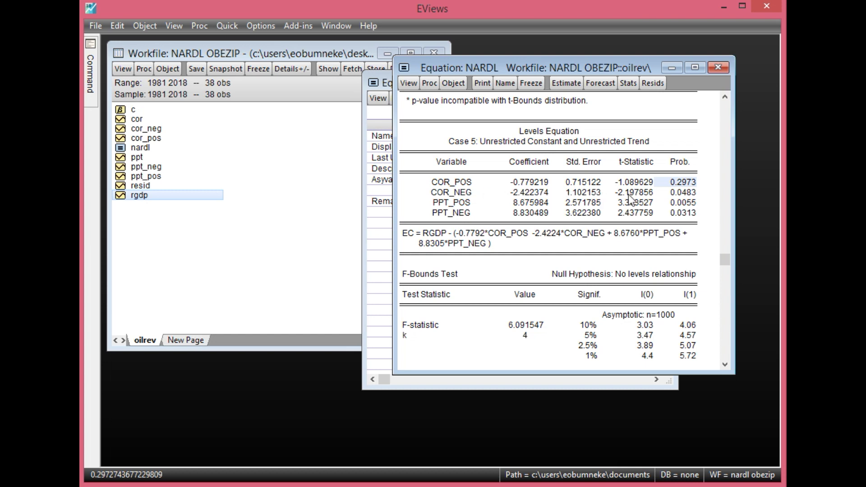
{"action": "left_click", "coordinate": [685, 194]}
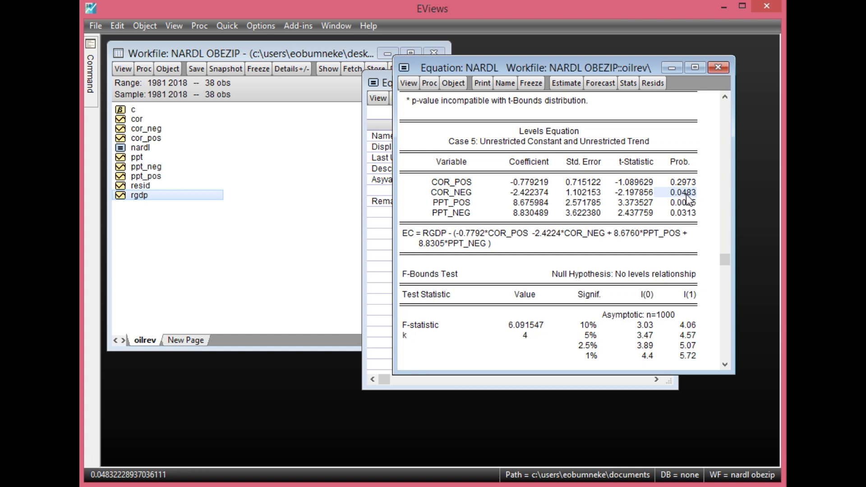
{"action": "left_click", "coordinate": [687, 183]}
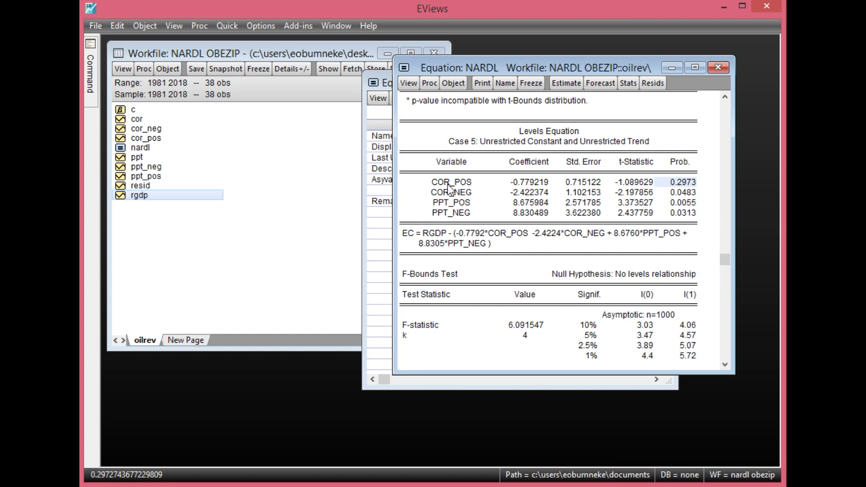
{"action": "left_click", "coordinate": [686, 192]}
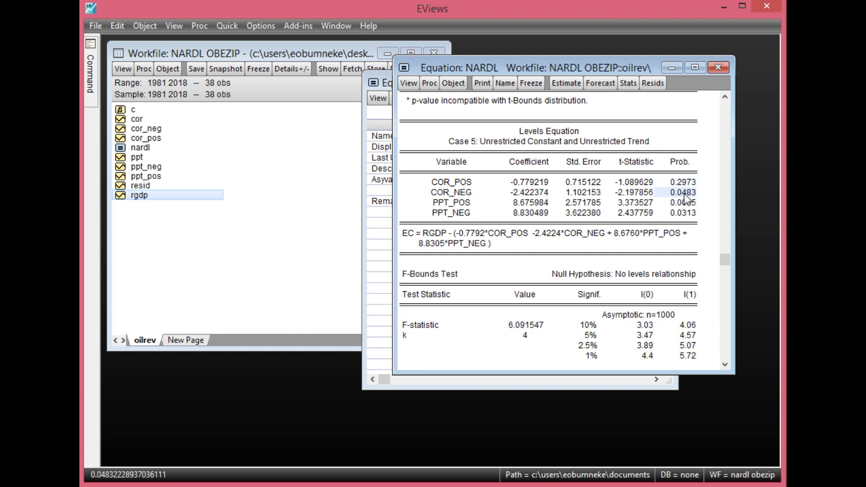
{"action": "left_click", "coordinate": [521, 182]}
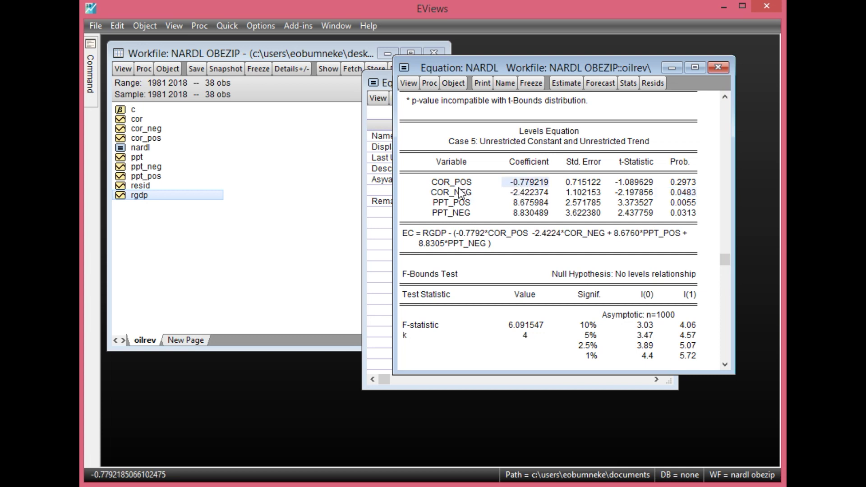
{"action": "left_click", "coordinate": [461, 183]}
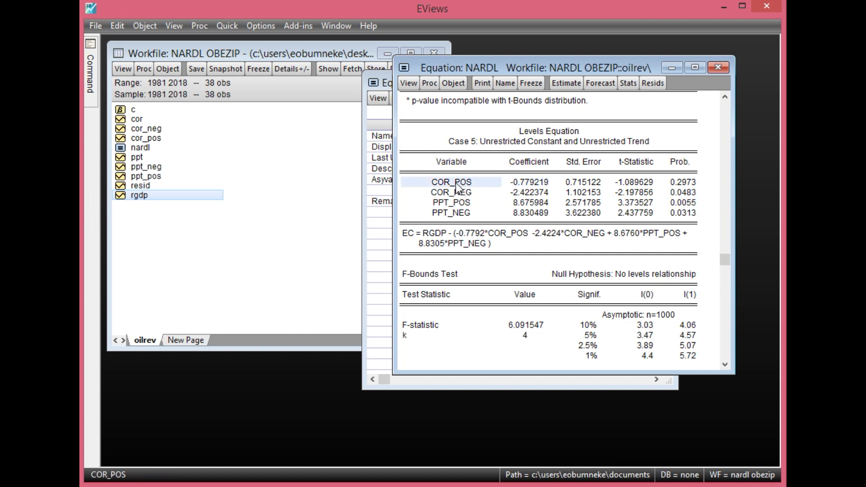
{"action": "left_click", "coordinate": [525, 183]}
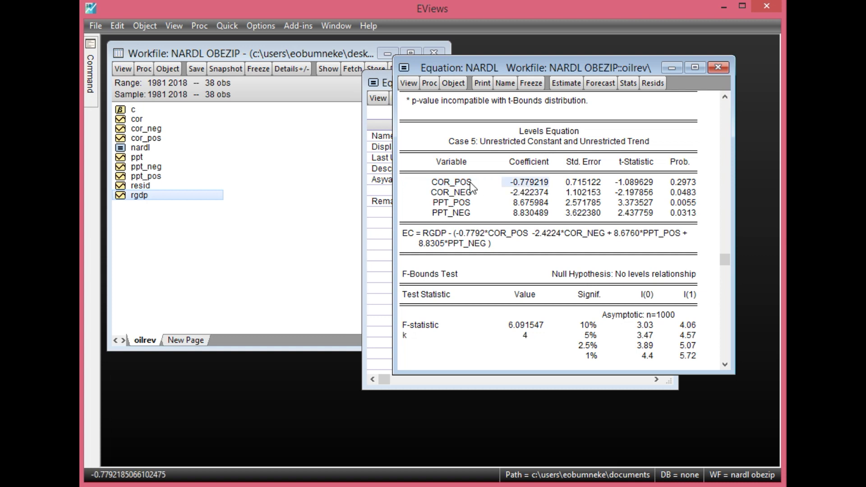
{"action": "left_click", "coordinate": [470, 182]}
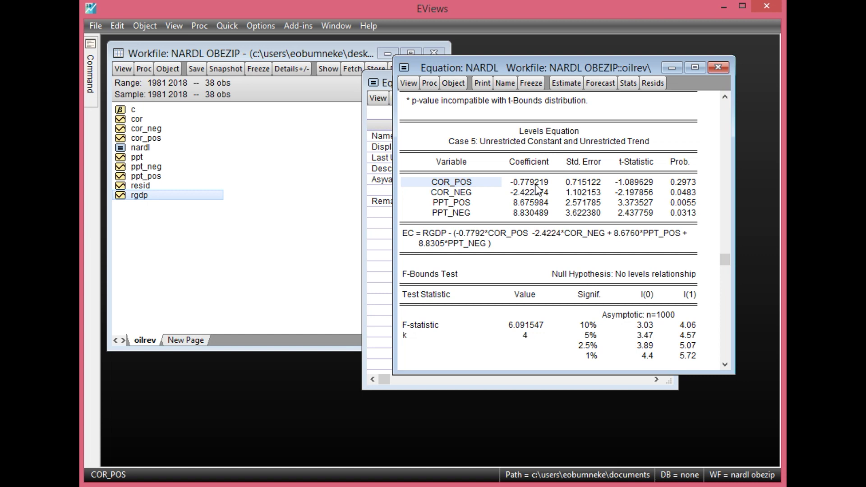
Read the long-run coefficient of COR_NEG in the Levels Equation table and interpret its effect on RGDP
{"action": "left_click", "coordinate": [462, 192]}
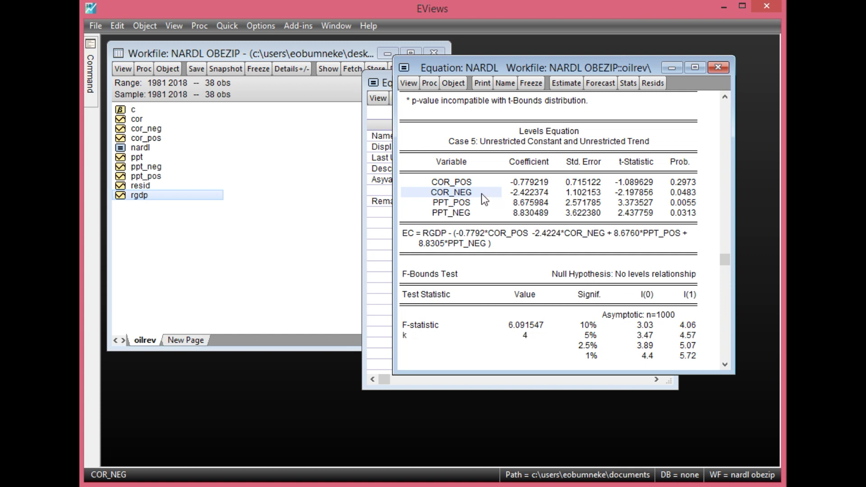
{"action": "left_click", "coordinate": [514, 193]}
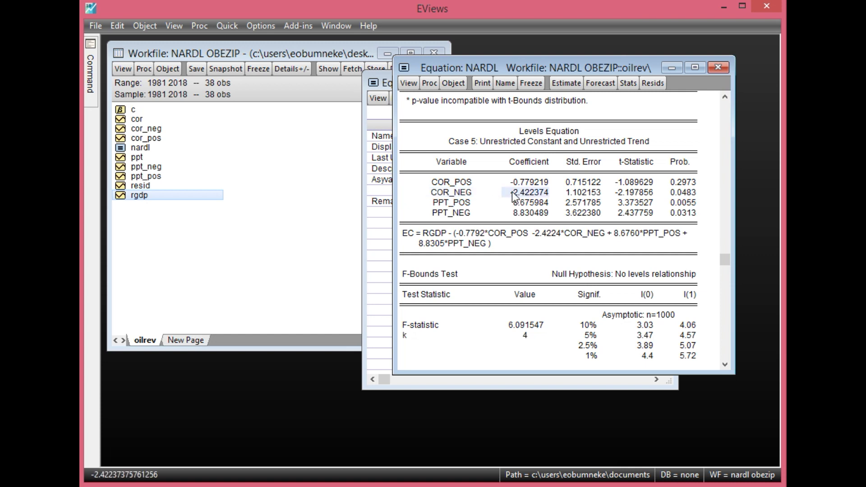
{"action": "left_click", "coordinate": [477, 197]}
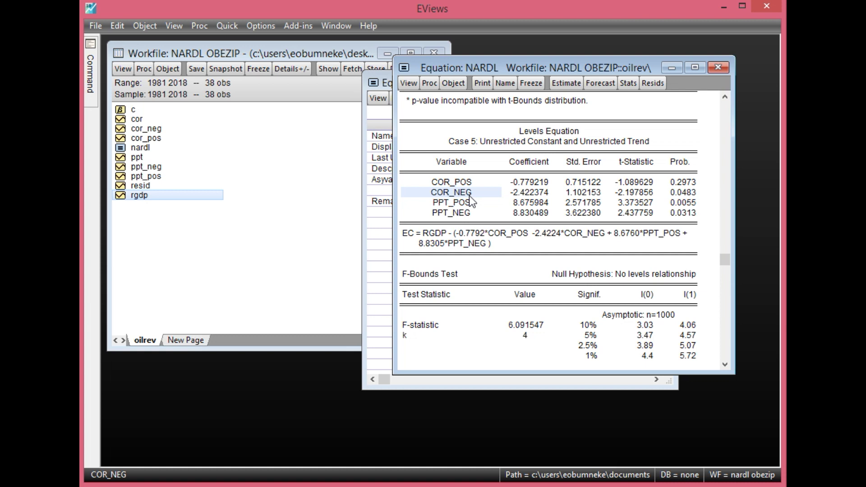
{"action": "left_click", "coordinate": [525, 197]}
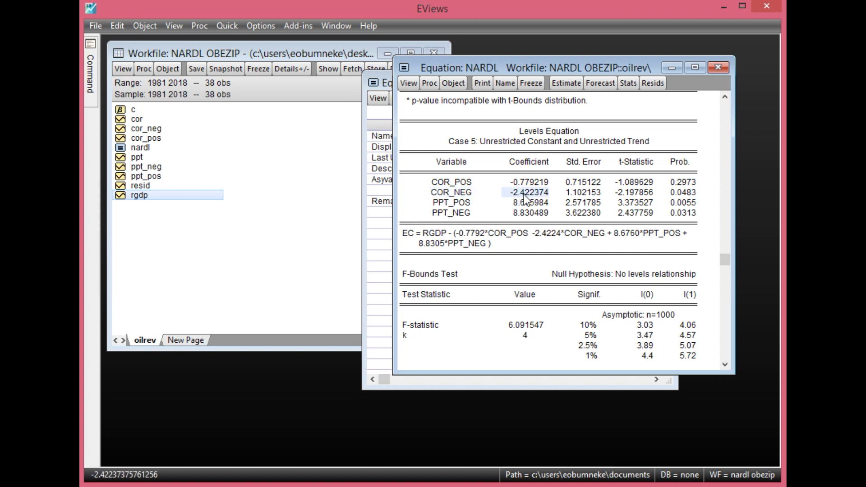
{"action": "left_click", "coordinate": [469, 194]}
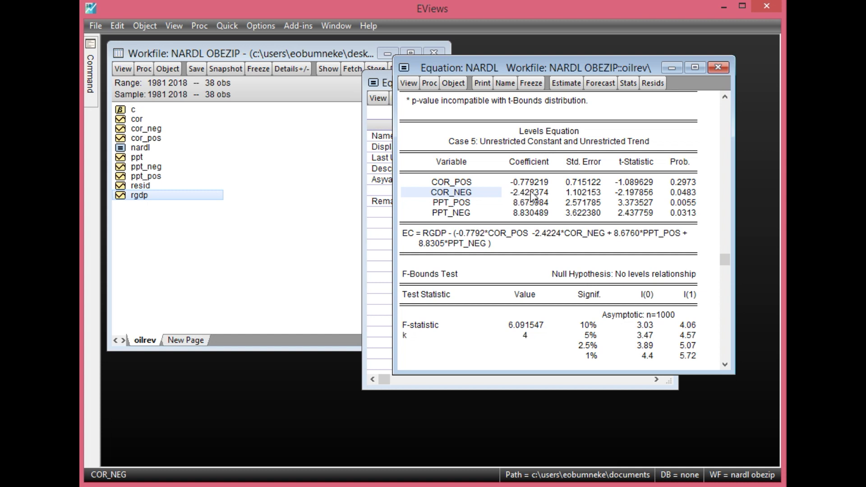
Examine the long-run coefficient and probability of PPT_POS in the Levels Equation table
{"action": "left_click", "coordinate": [446, 203]}
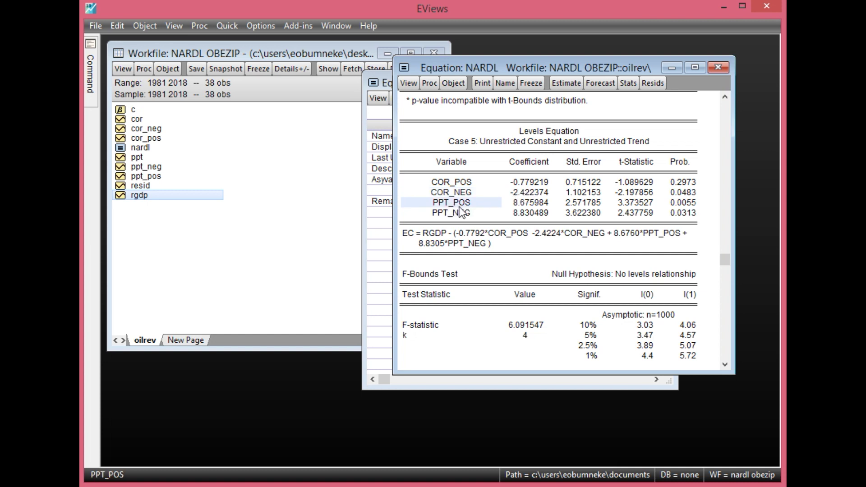
{"action": "left_click", "coordinate": [525, 203]}
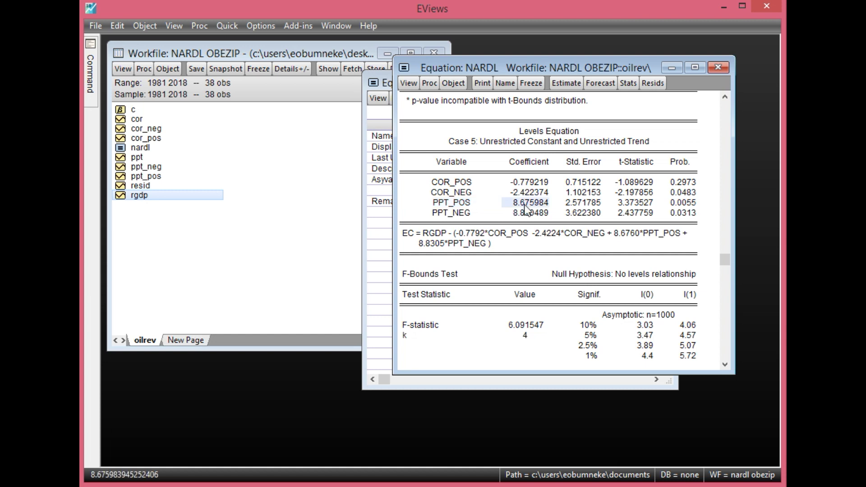
{"action": "left_click", "coordinate": [672, 207]}
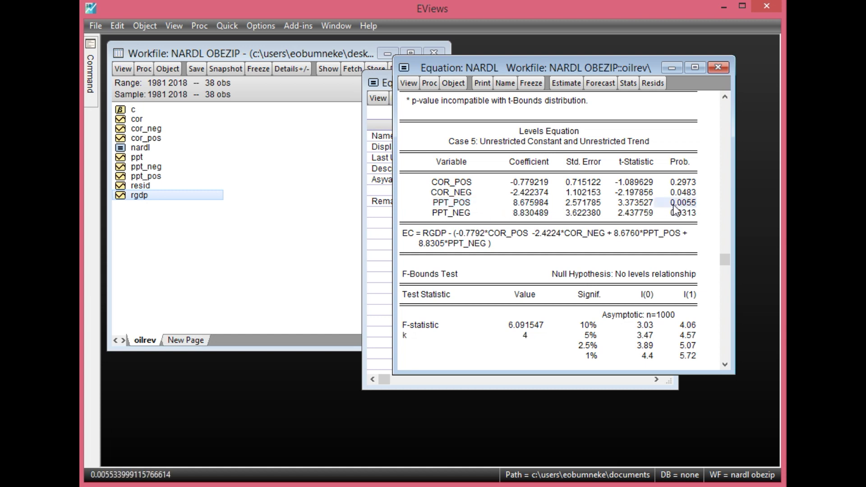
{"action": "left_click", "coordinate": [458, 206]}
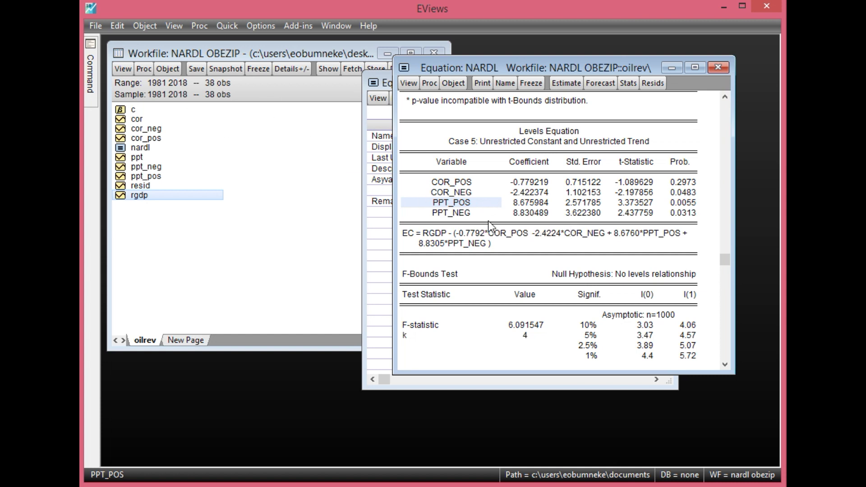
Read the long-run coefficient of PPT_NEG in the Levels Equation table, and look back toward the short-run terms above it
{"action": "left_click", "coordinate": [463, 214]}
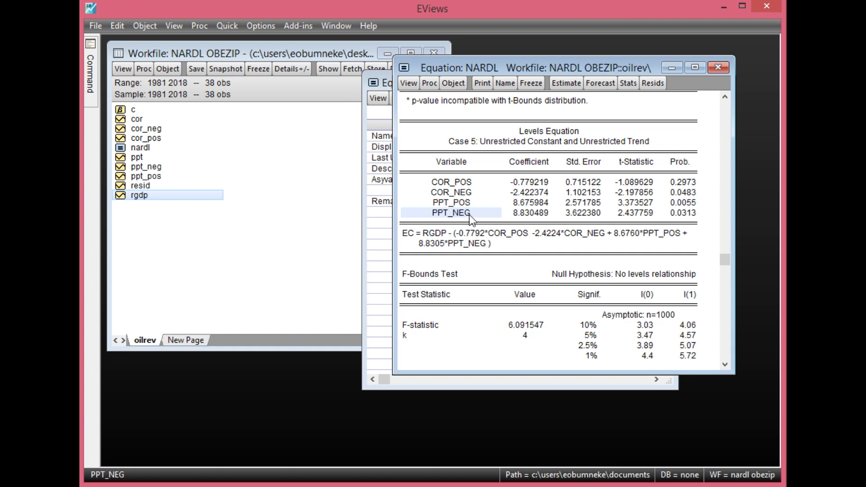
{"action": "left_click", "coordinate": [530, 214]}
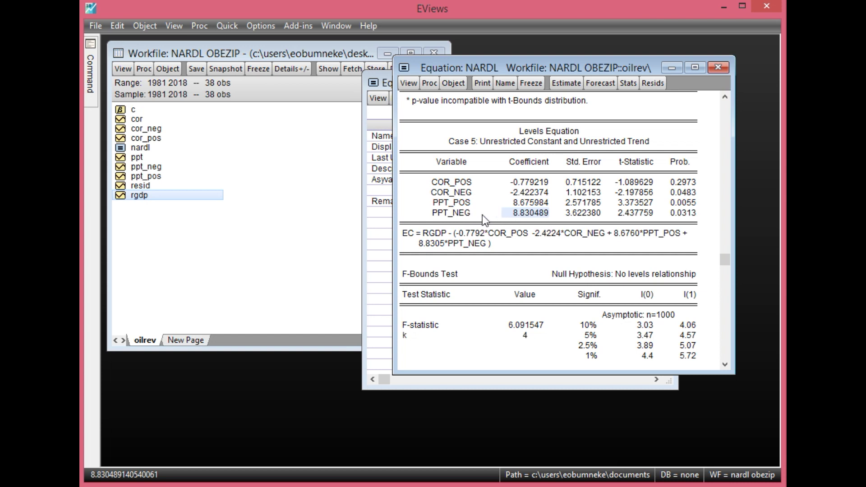
{"action": "left_click", "coordinate": [451, 213]}
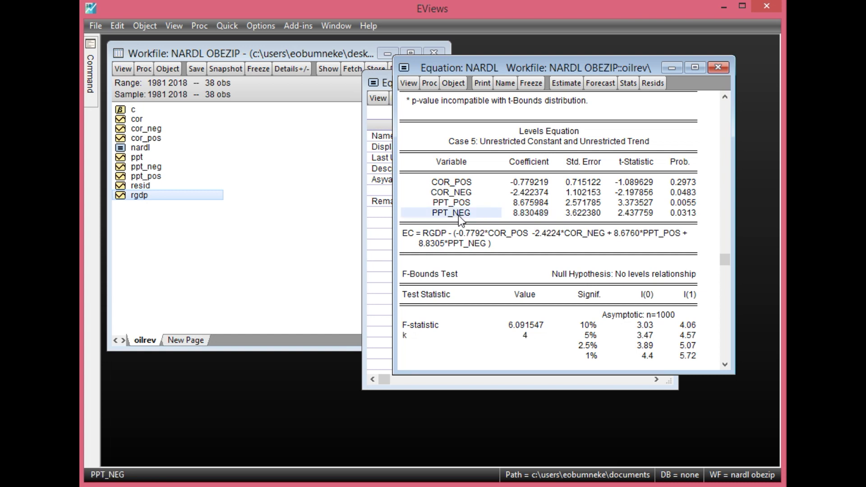
{"action": "left_click", "coordinate": [517, 215]}
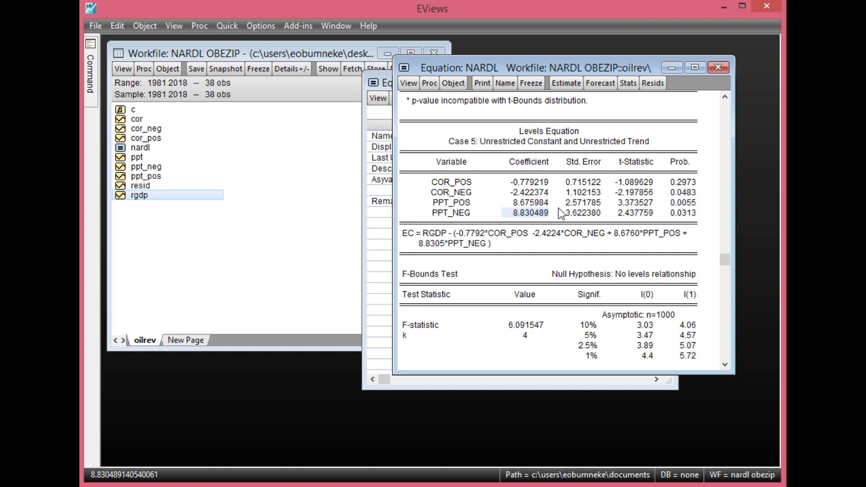
{"action": "scroll", "coordinate": [558, 211], "scroll_direction": "up", "scroll_amount": 1}
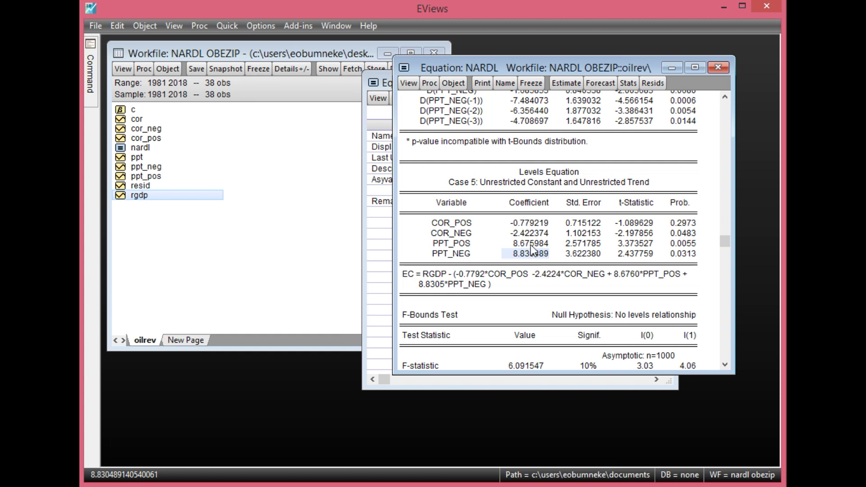
{"action": "scroll", "coordinate": [531, 245], "scroll_direction": "up", "scroll_amount": 2}
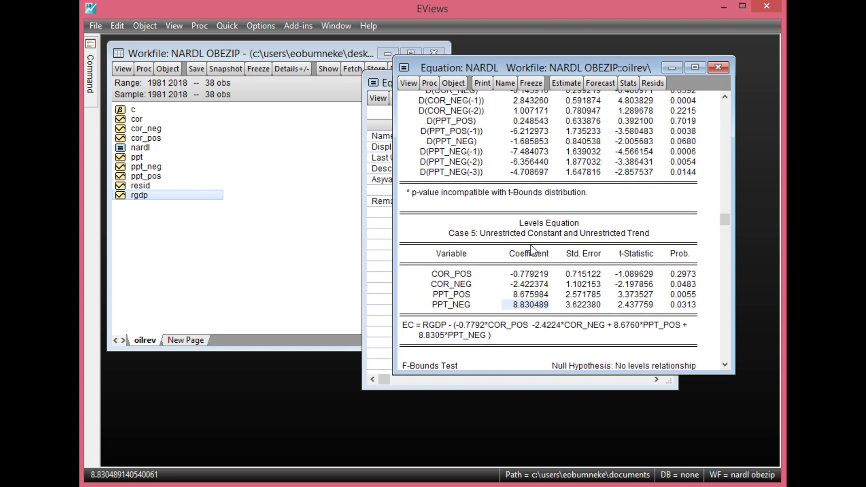